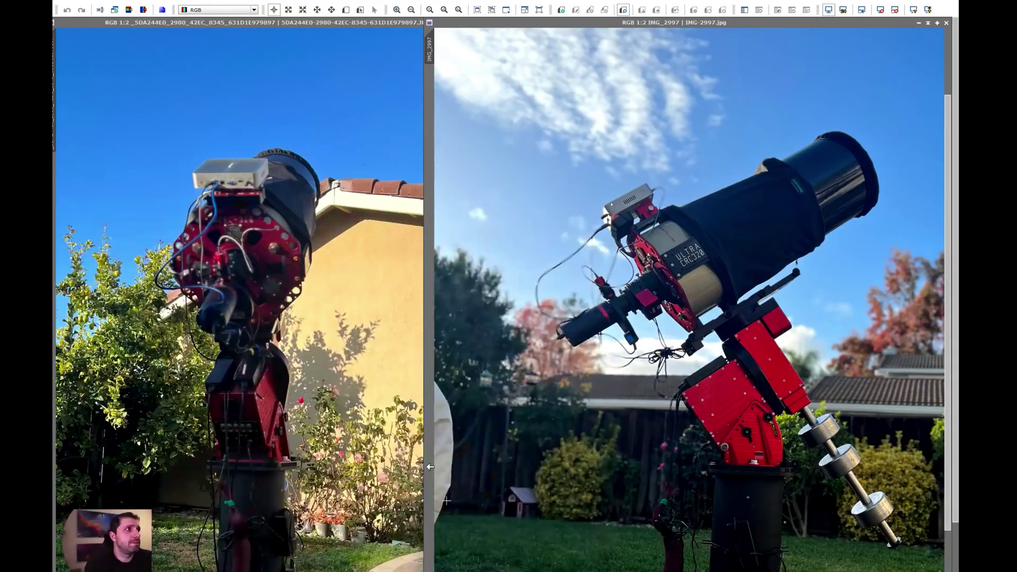
- Examine the two telescope setup photos, enlarging the rear view of the telescope
scroll(274, 289, up, 2)
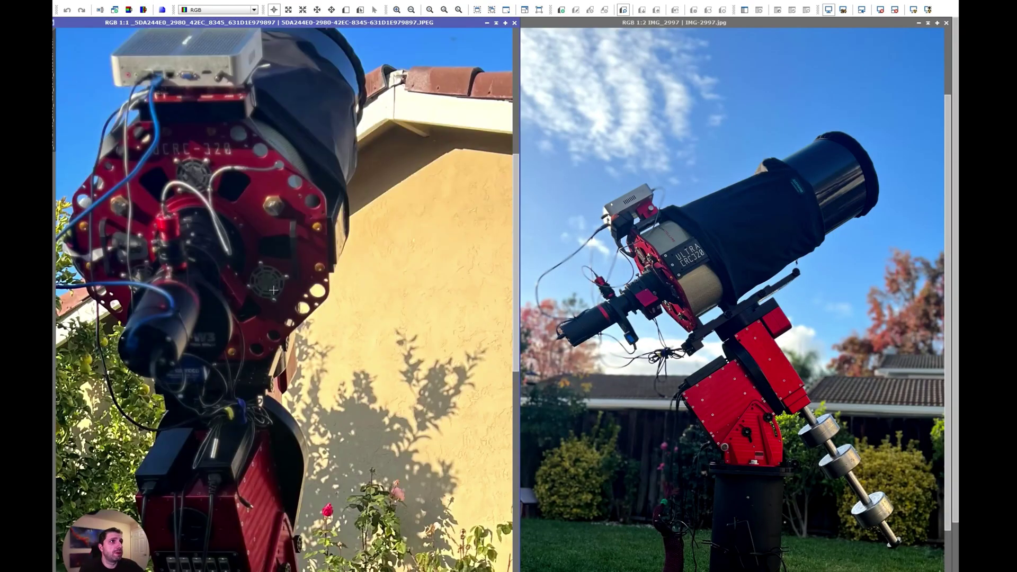
scroll(273, 290, down, 1)
click(829, 262)
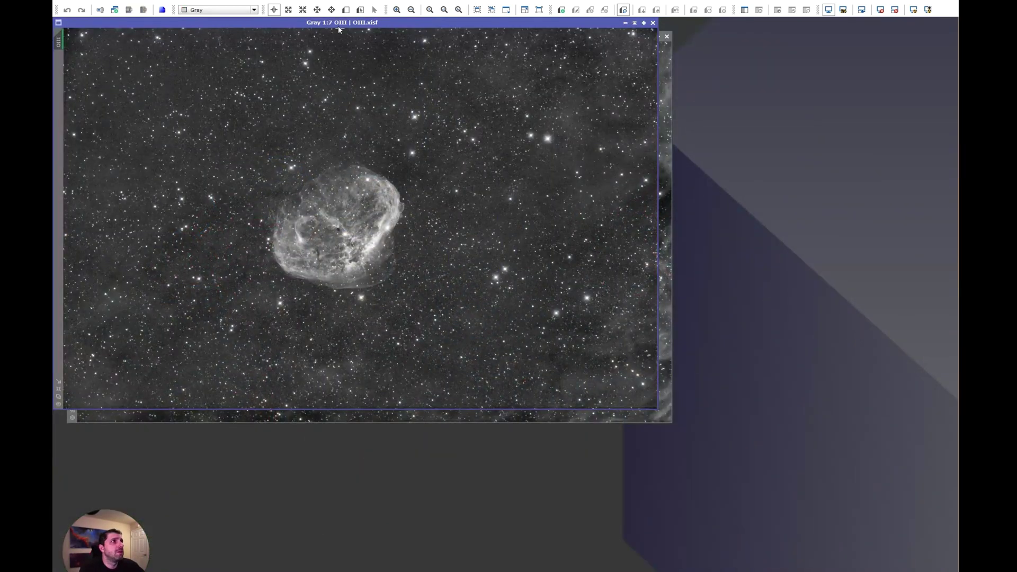
- Examine the nebula's shell, central star region and surrounding star field in the OIII image
drag(339, 29, 371, 43)
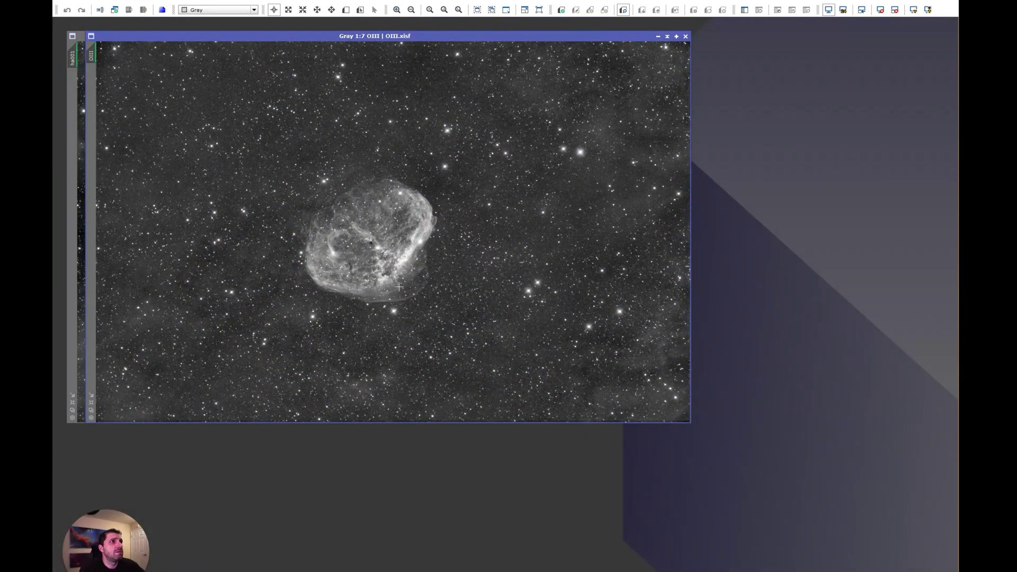
scroll(399, 285, up, 4)
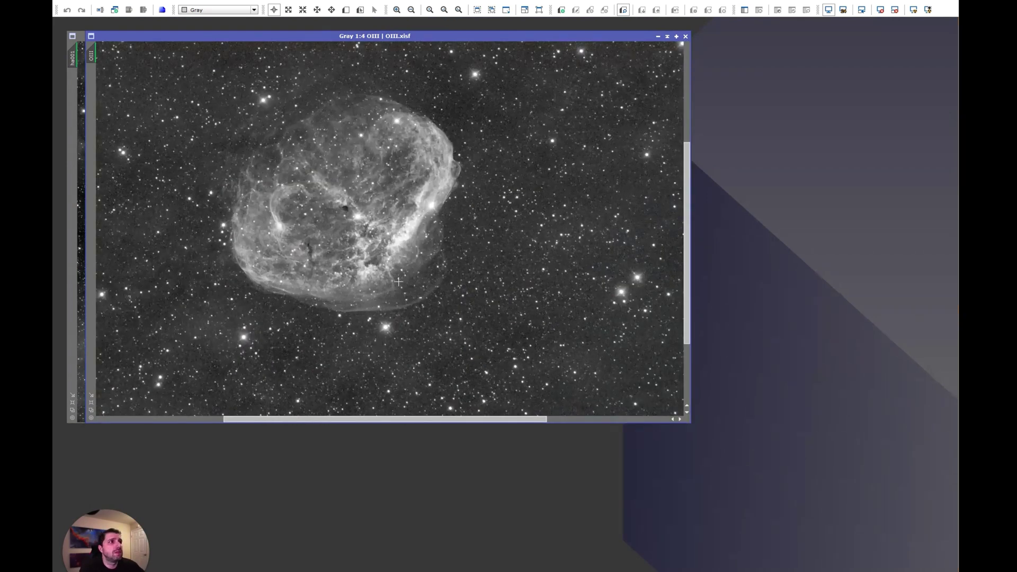
scroll(584, 238, down, 4)
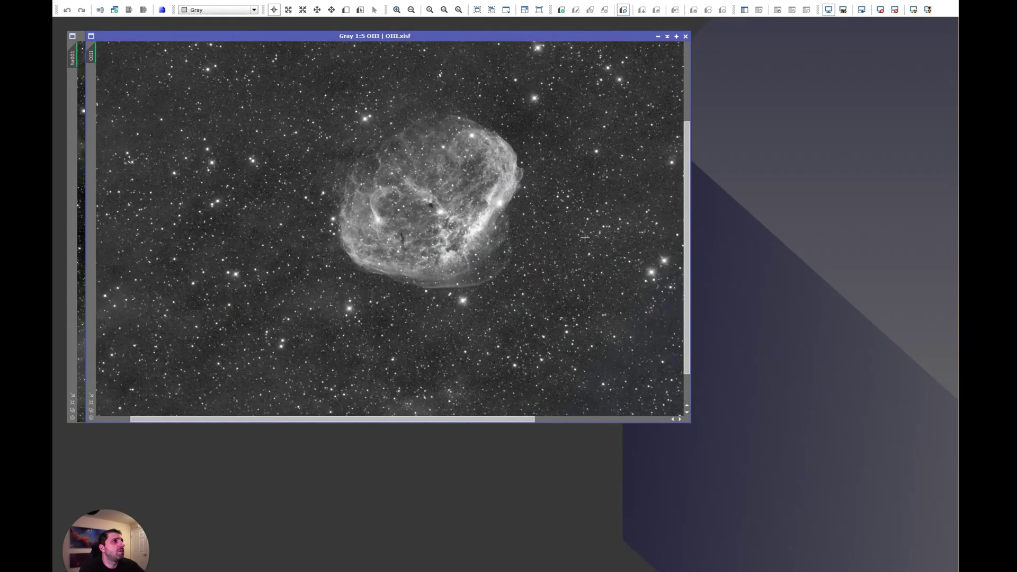
scroll(331, 122, down, 1)
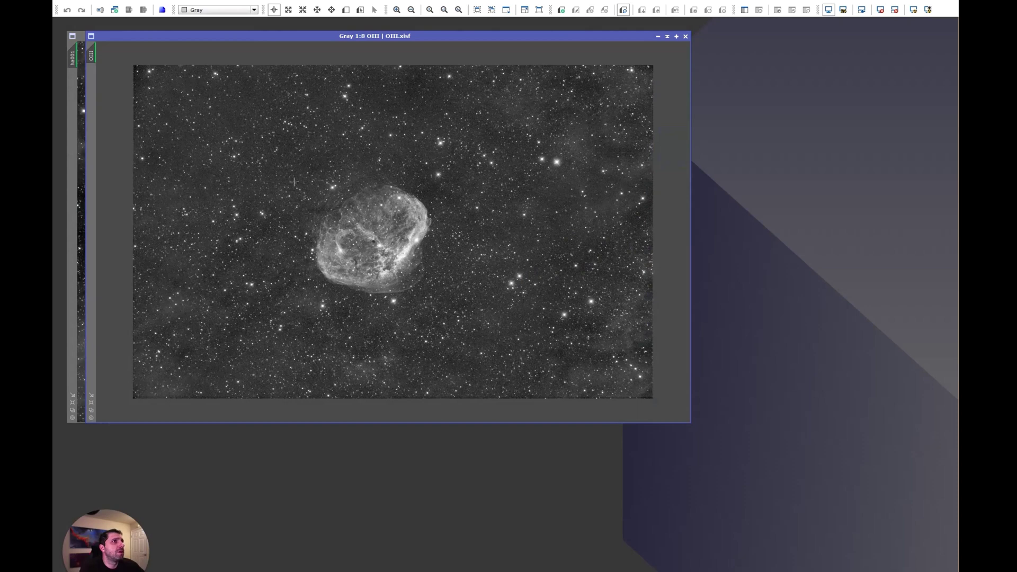
scroll(294, 184, up, 5)
scroll(294, 183, down, 1)
scroll(295, 183, up, 2)
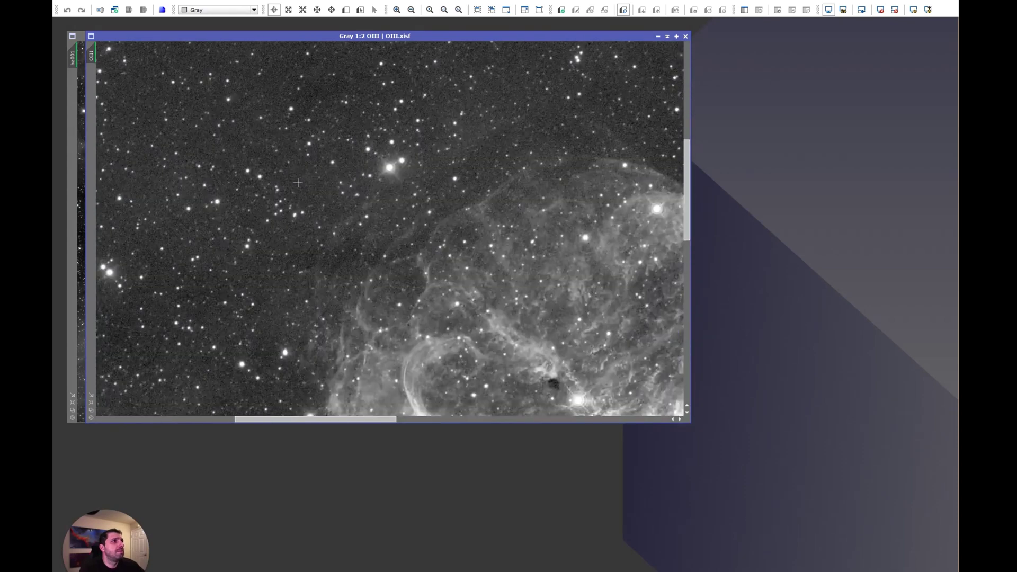
scroll(398, 187, up, 1)
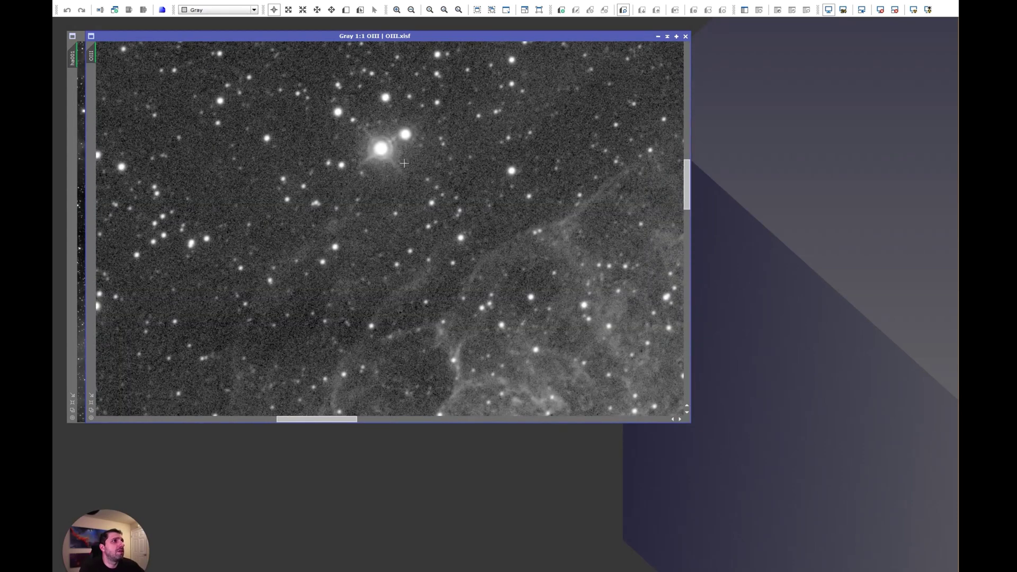
drag(685, 201, 684, 249)
drag(317, 418, 363, 419)
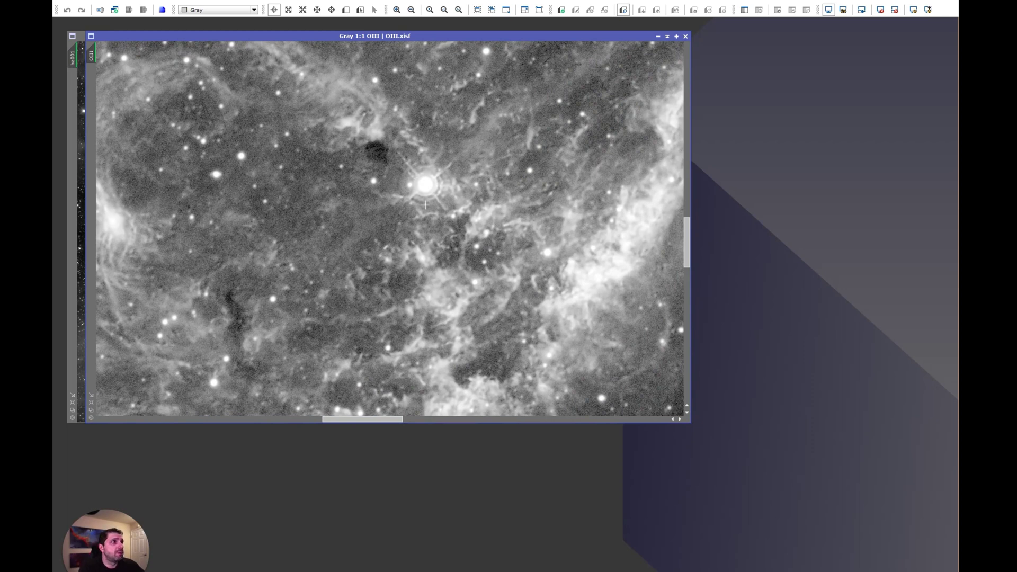
scroll(426, 205, down, 4)
scroll(447, 249, up, 2)
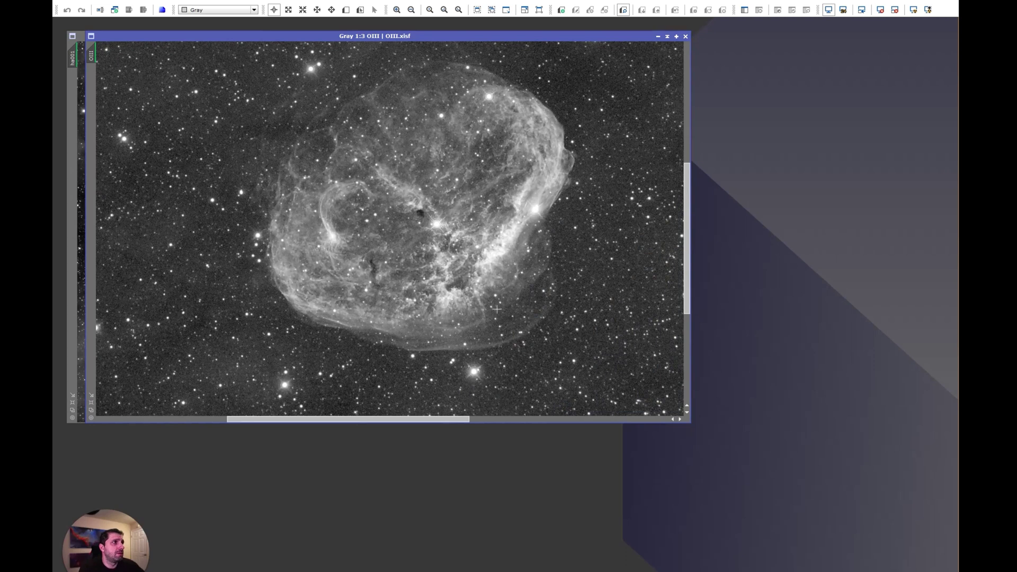
scroll(447, 289, down, 3)
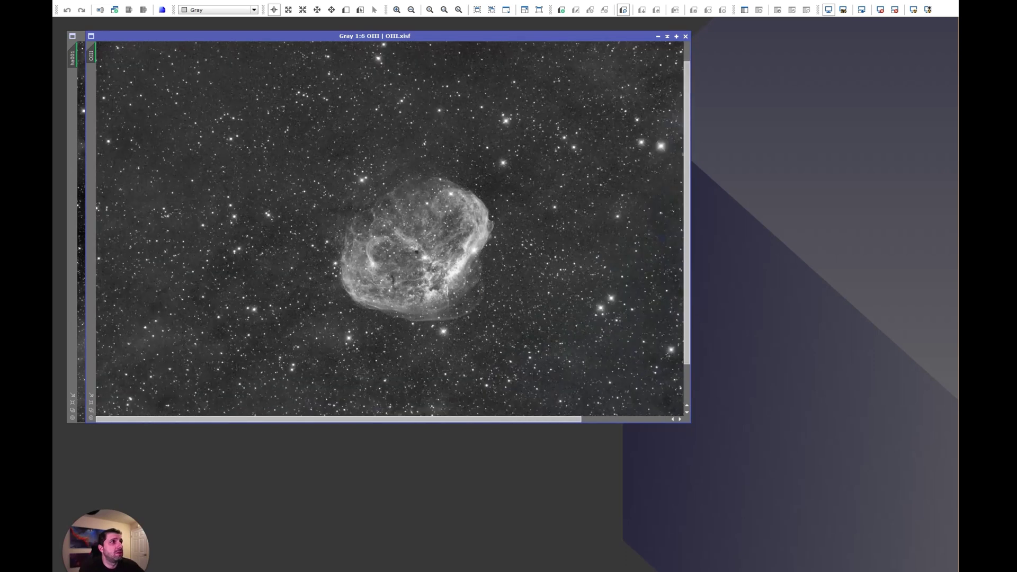
scroll(447, 289, up, 1)
scroll(424, 169, down, 1)
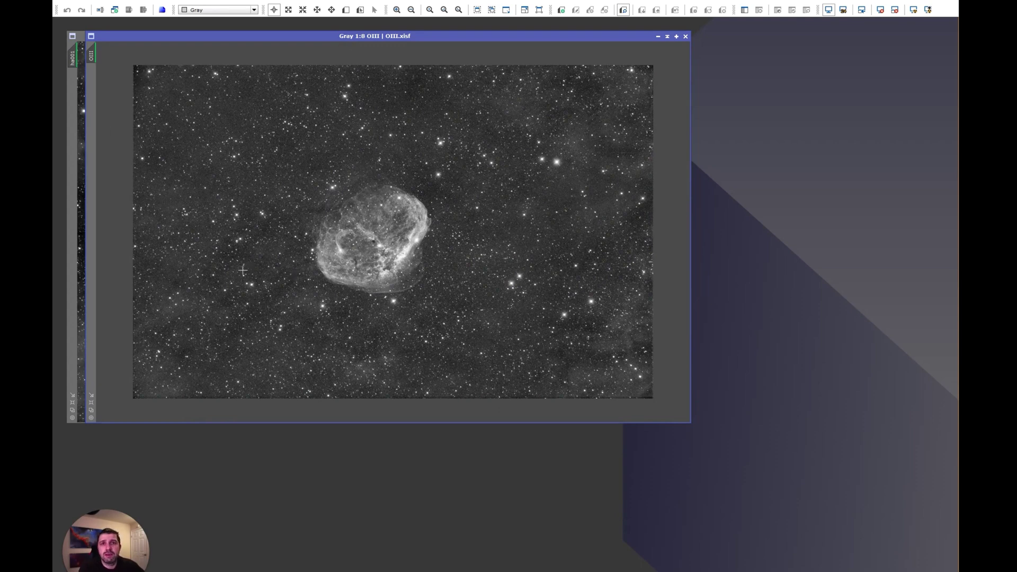
- Move the OIII image off the ha001 image and examine the nebula's filaments and bright central star in ha001
drag(289, 38, 547, 119)
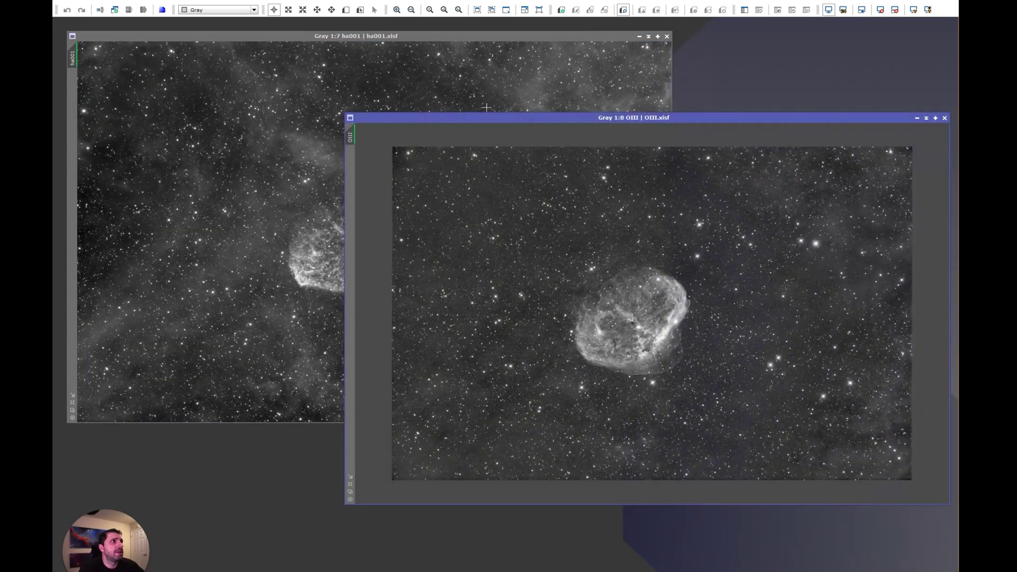
click(396, 185)
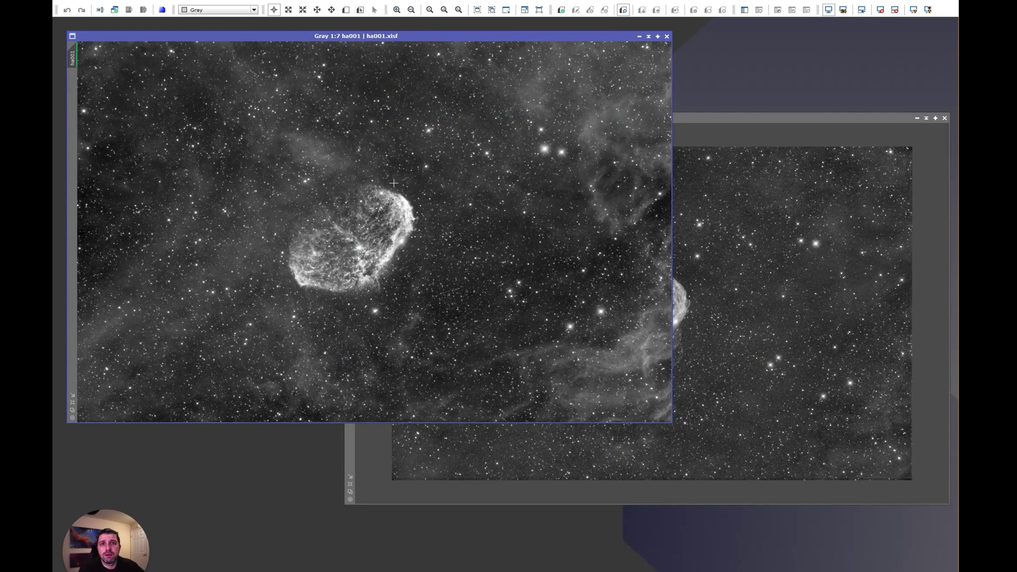
scroll(394, 184, up, 4)
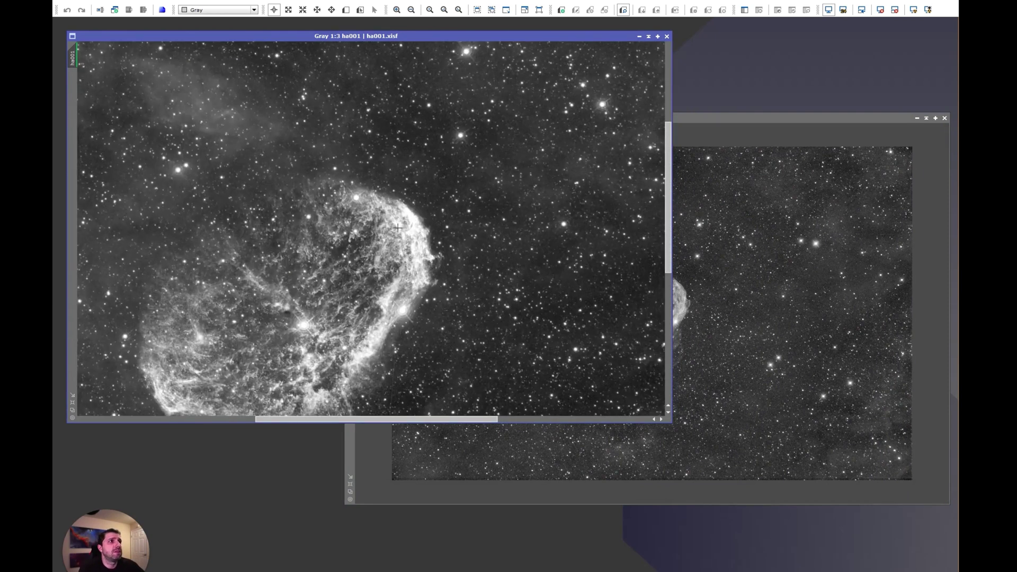
drag(668, 187, 667, 228)
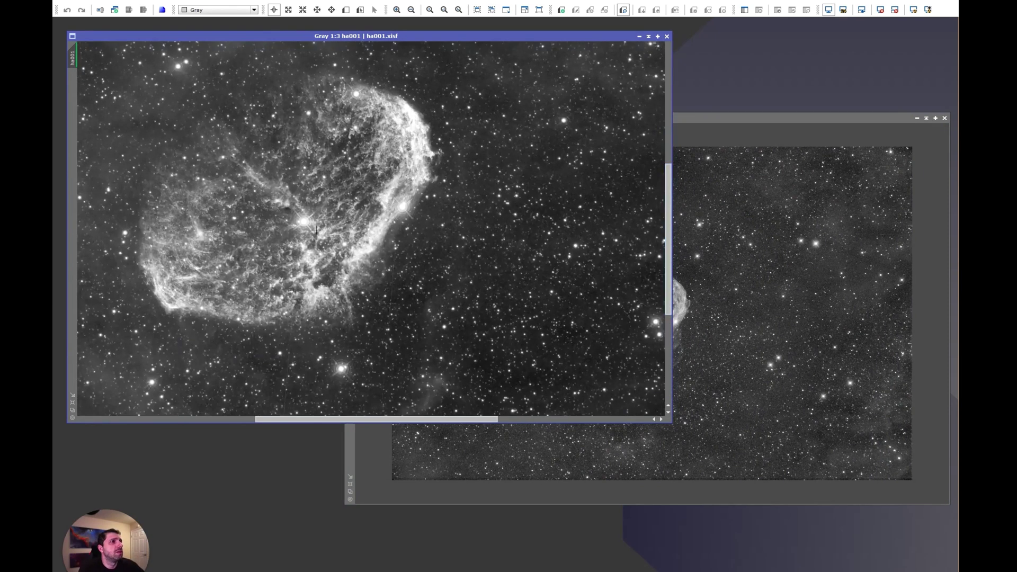
scroll(315, 230, up, 2)
scroll(315, 229, up, 1)
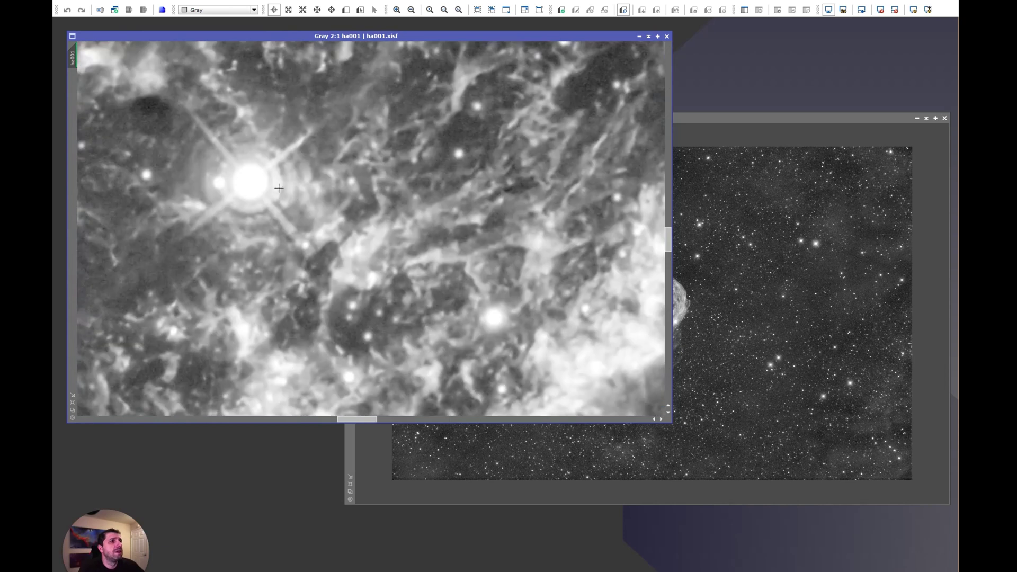
scroll(284, 187, down, 4)
scroll(285, 187, up, 2)
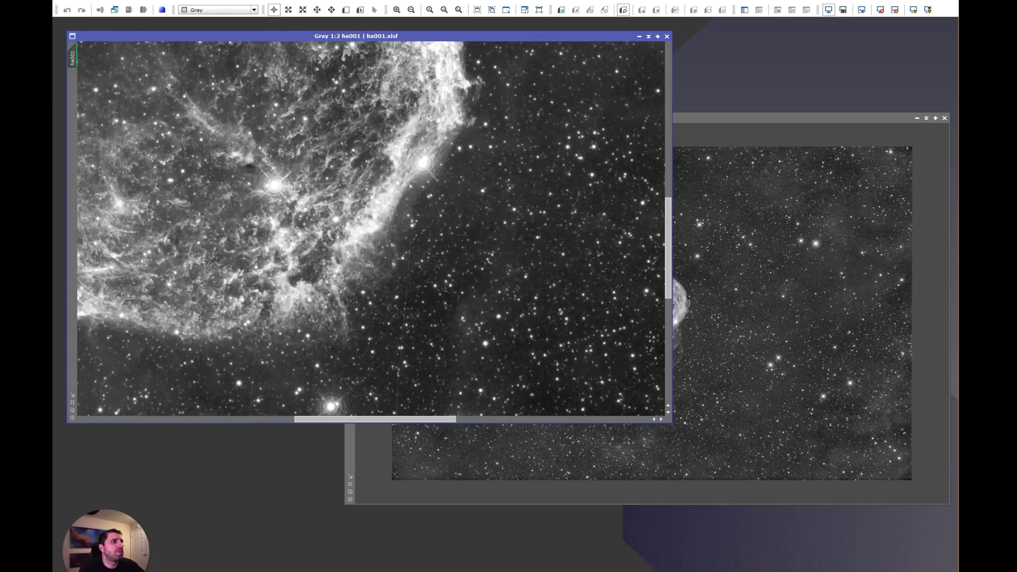
scroll(409, 318, down, 5)
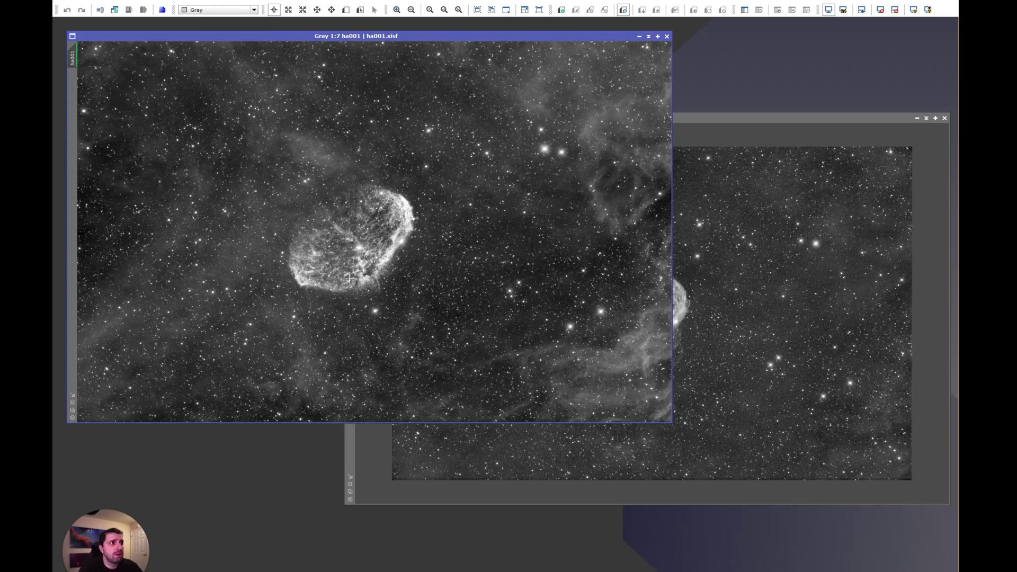
- Reset the screen stretch on the ha001 and OIII images, and reapply AutoStretch to both
click(880, 9)
click(859, 180)
click(880, 9)
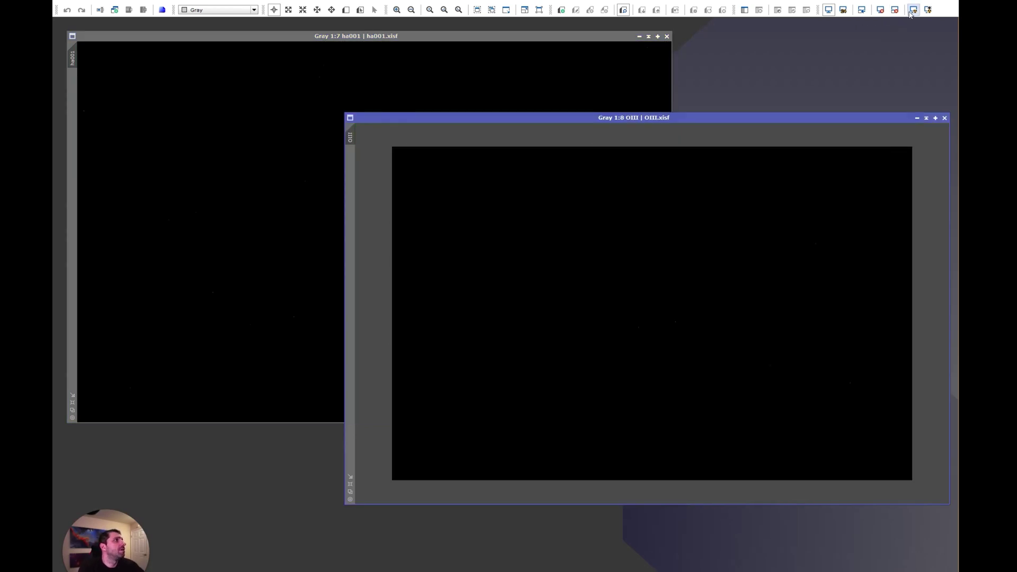
click(913, 10)
click(598, 93)
click(913, 10)
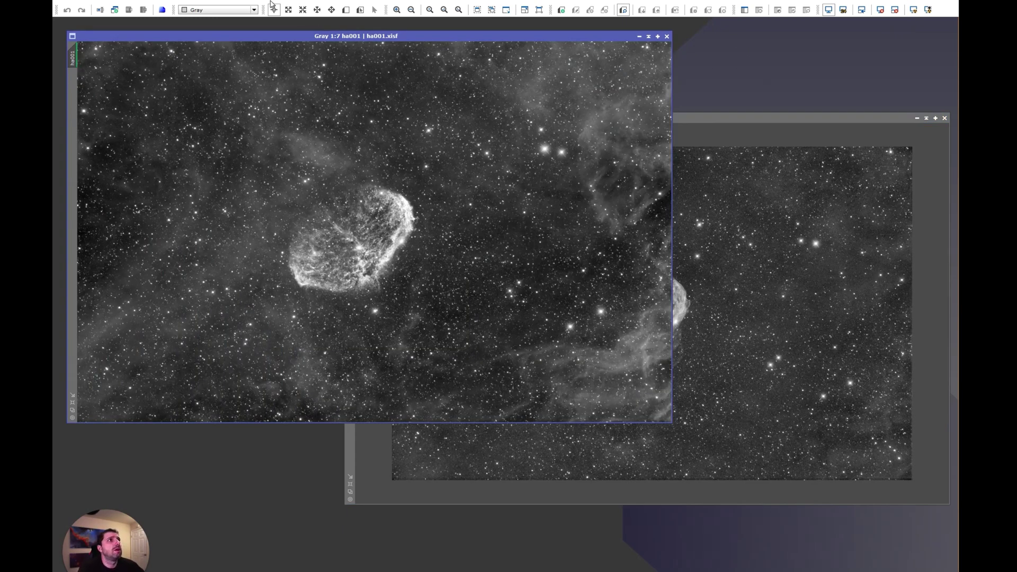
- Open the LRGBCombination process, disable the L channel and assign ha001 as the red source
click(270, 1)
mouse_move(275, 14)
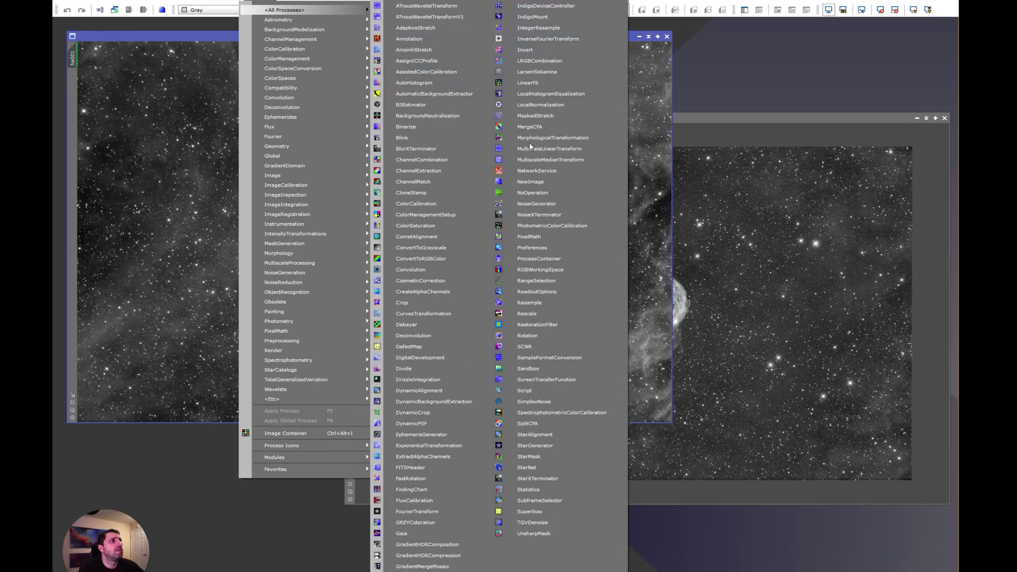
click(541, 61)
drag(584, 91, 733, 42)
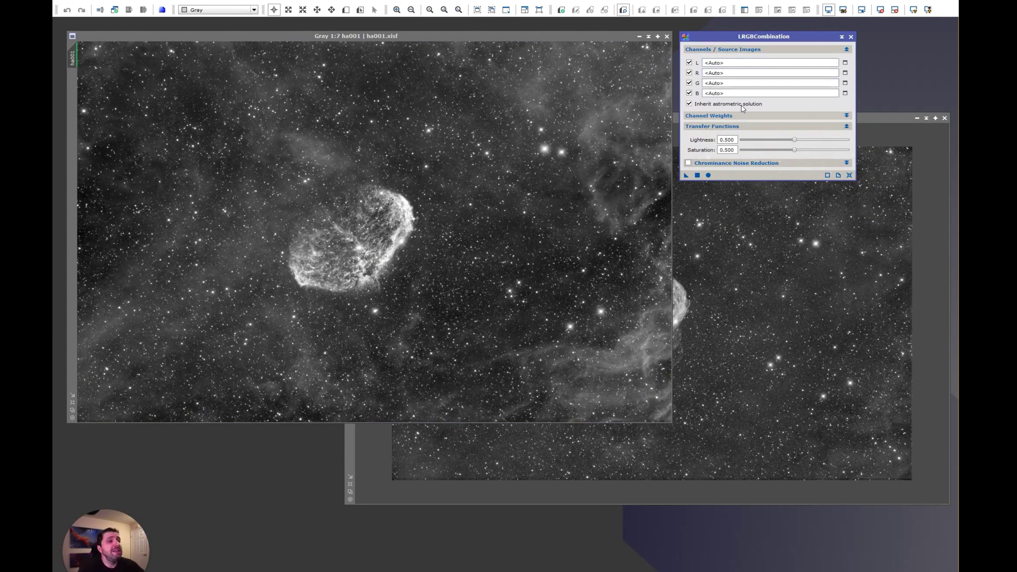
click(689, 63)
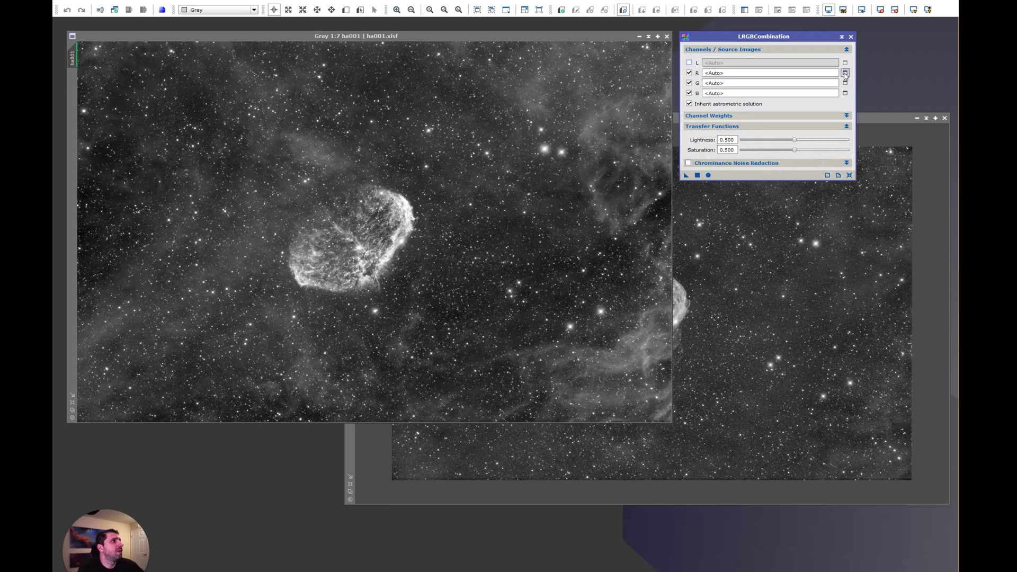
click(845, 73)
click(527, 308)
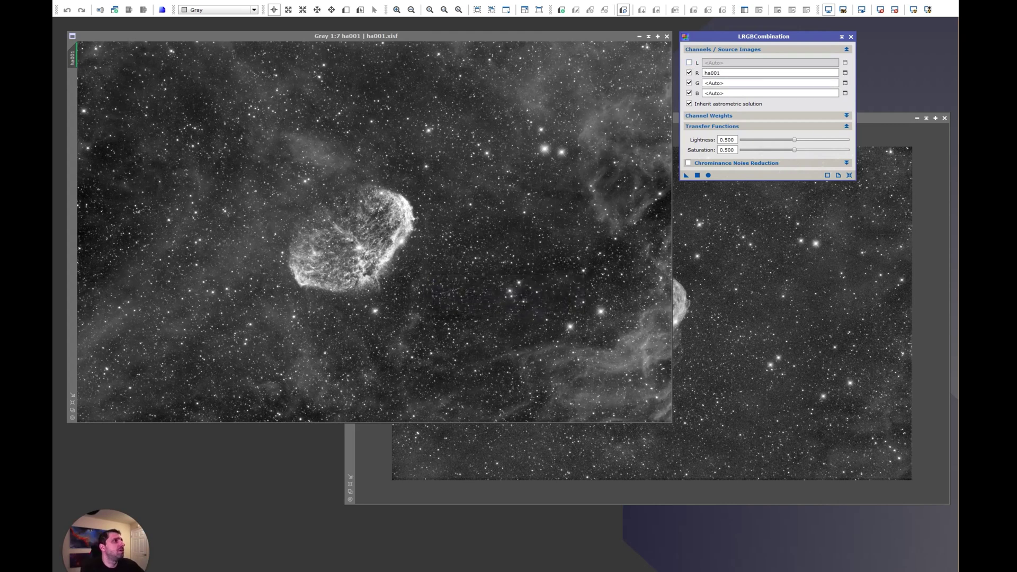
- Assign OIII as the green and blue source and run LRGBCombination to create a new color image
click(844, 83)
key(Down)
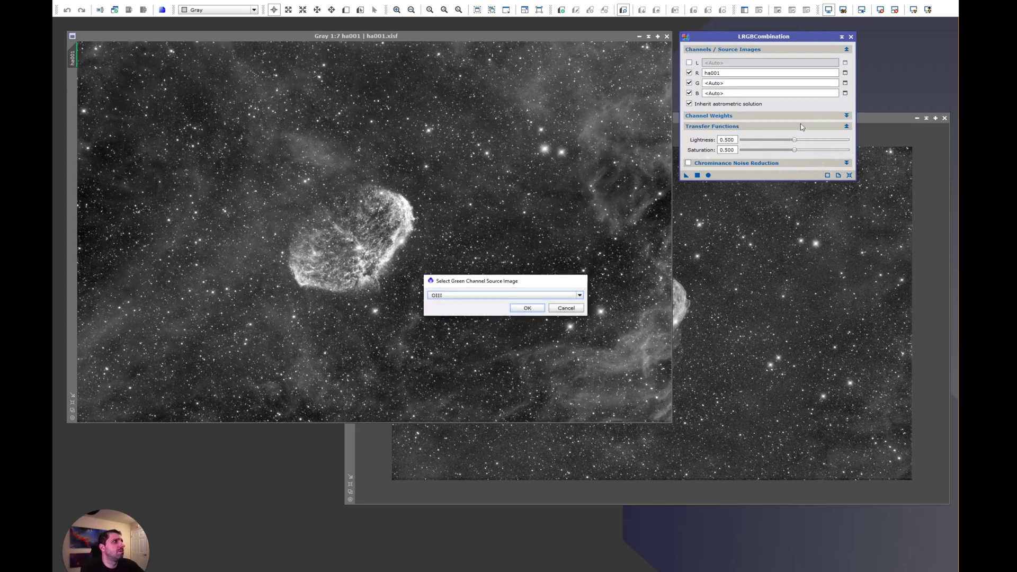
key(Return)
click(845, 93)
key(Down)
key(Return)
click(708, 175)
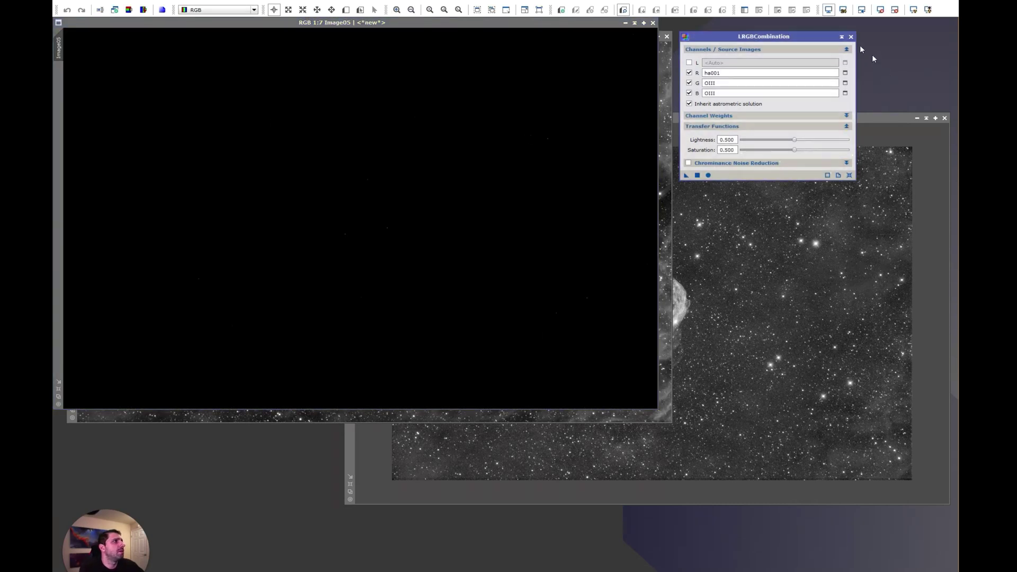
- Close LRGBCombination and both grayscale source images, OIII and ha001
click(851, 36)
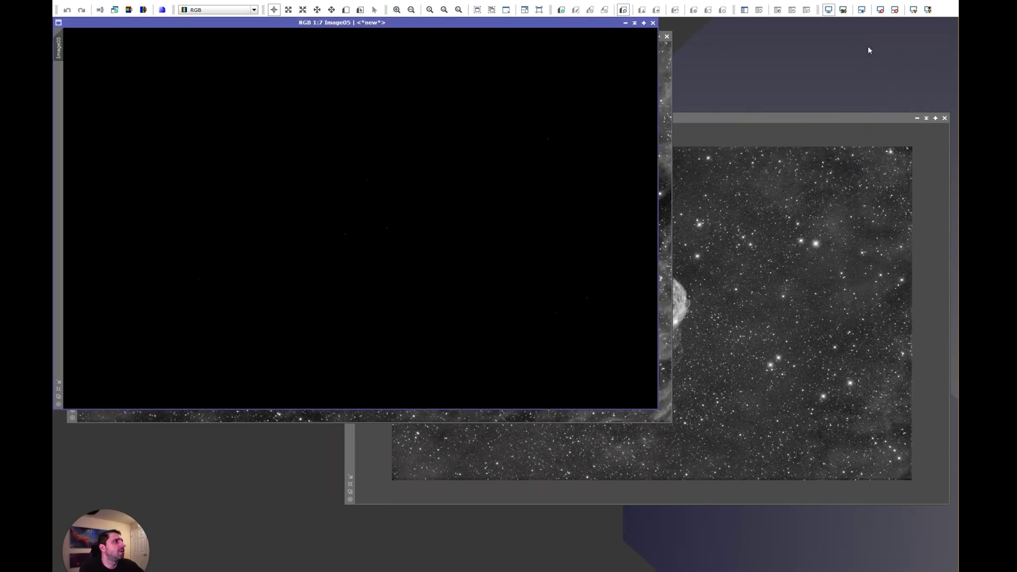
click(944, 118)
click(667, 36)
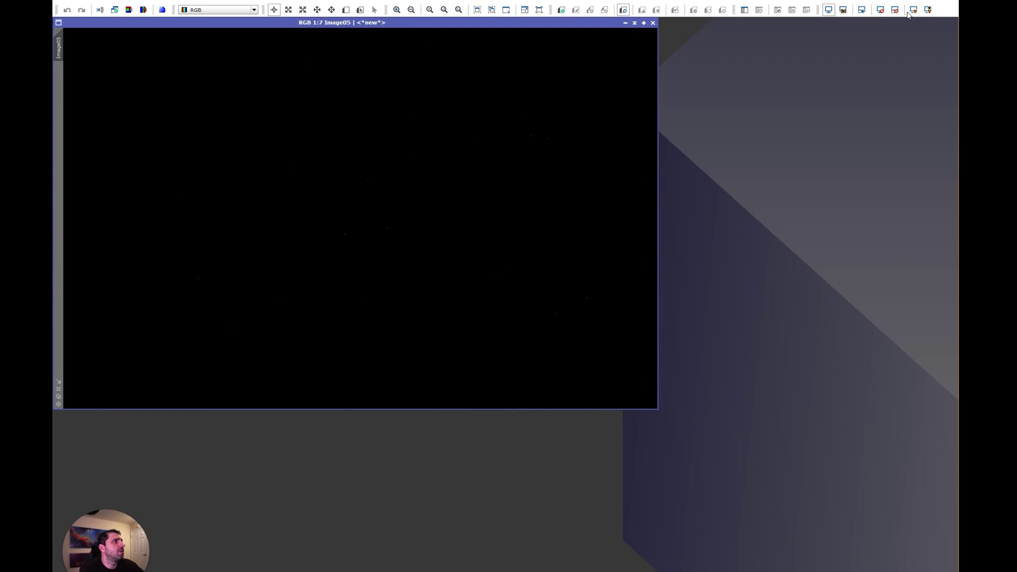
- Apply an auto stretch with unlinked RGB channels to the combined image using ScreenTransferFunction
key(ctrl+a)
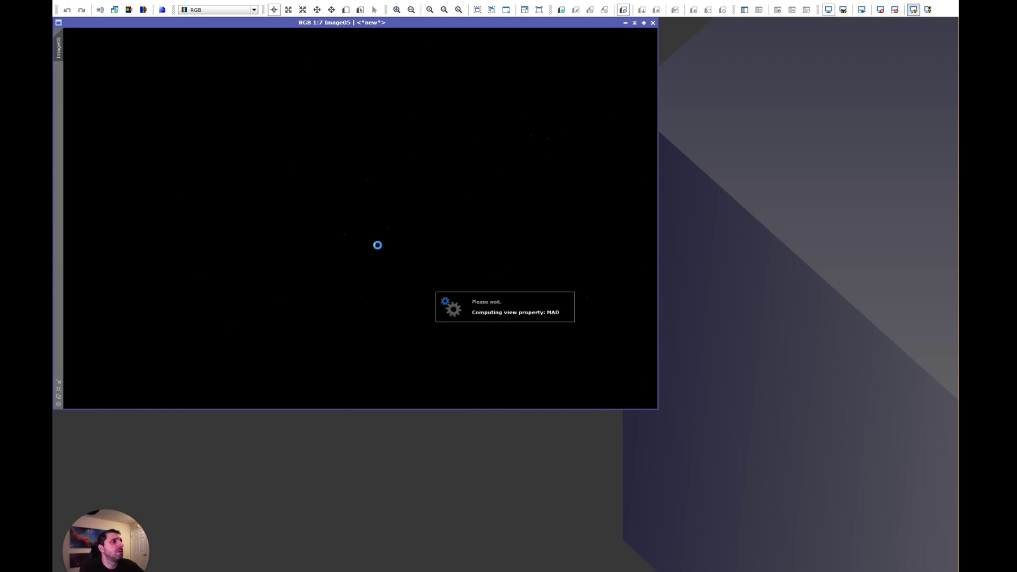
click(297, 2)
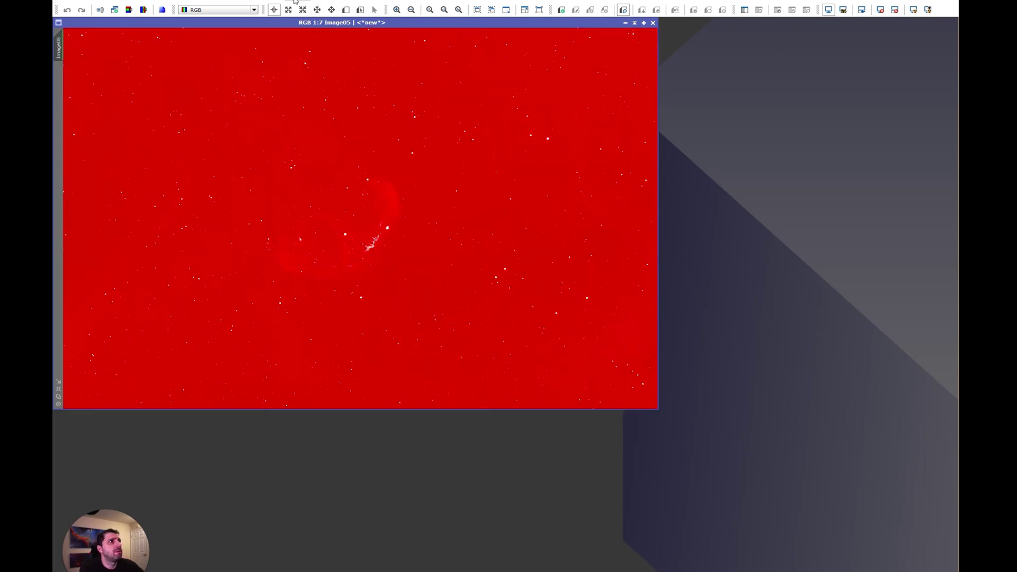
mouse_move(316, 235)
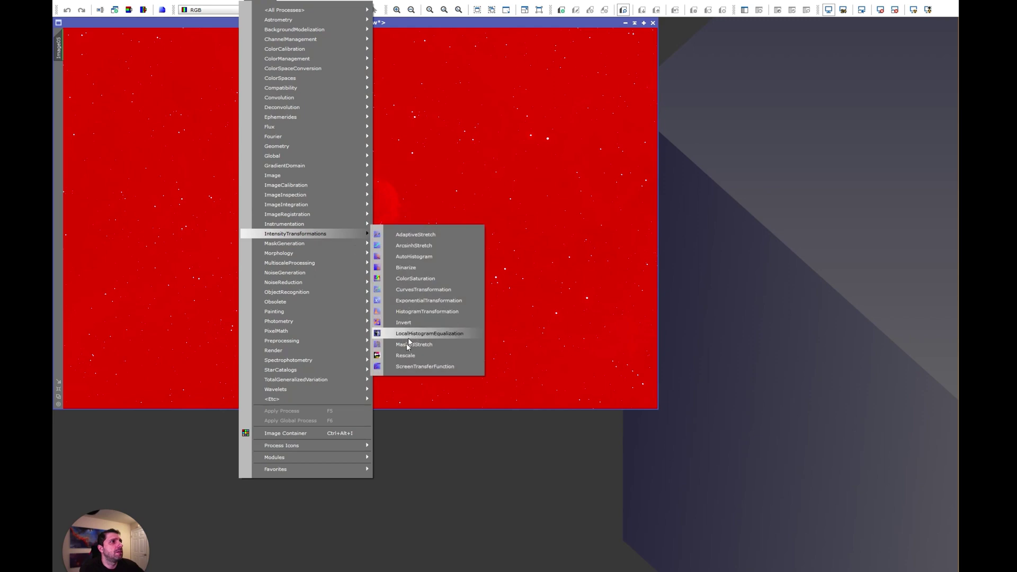
click(422, 367)
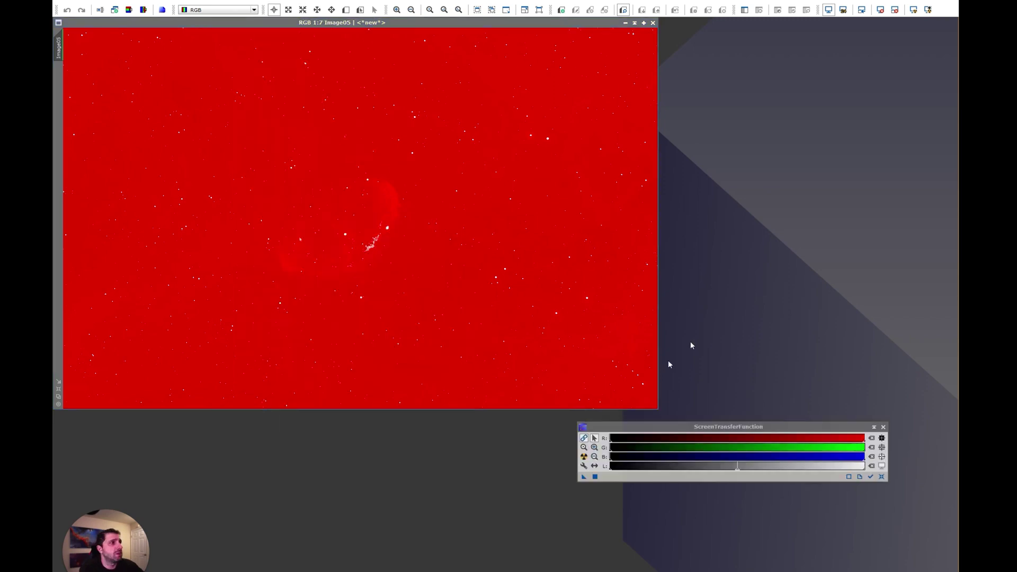
click(584, 457)
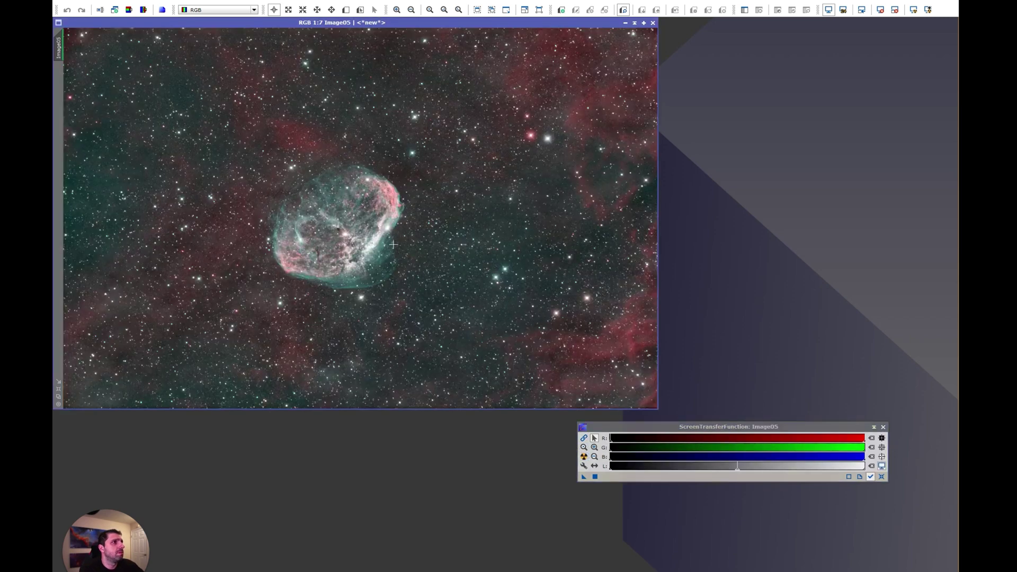
- Rotate the combined color image 180° and check the nebula up close
click(152, 2)
mouse_move(249, 102)
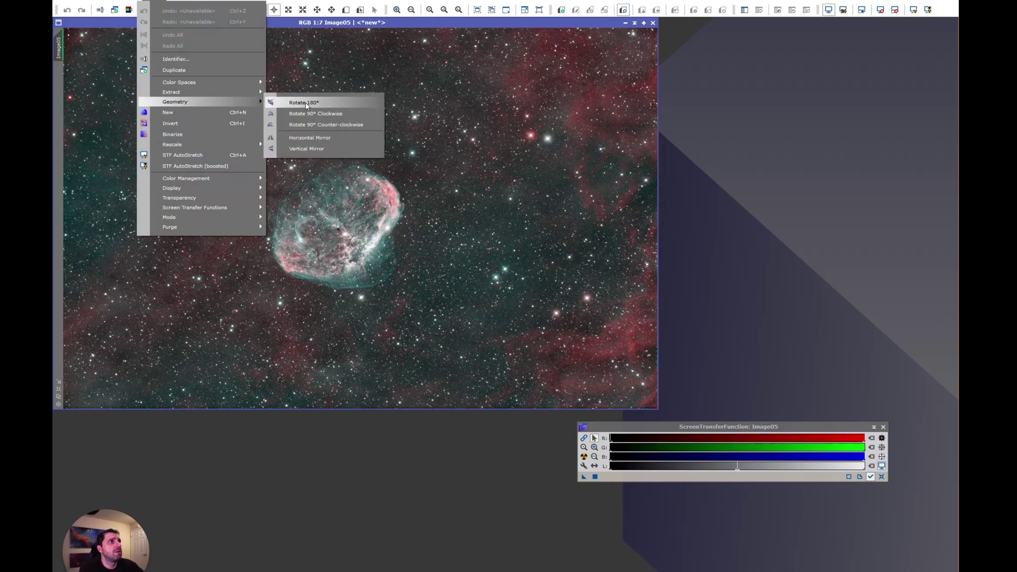
click(306, 104)
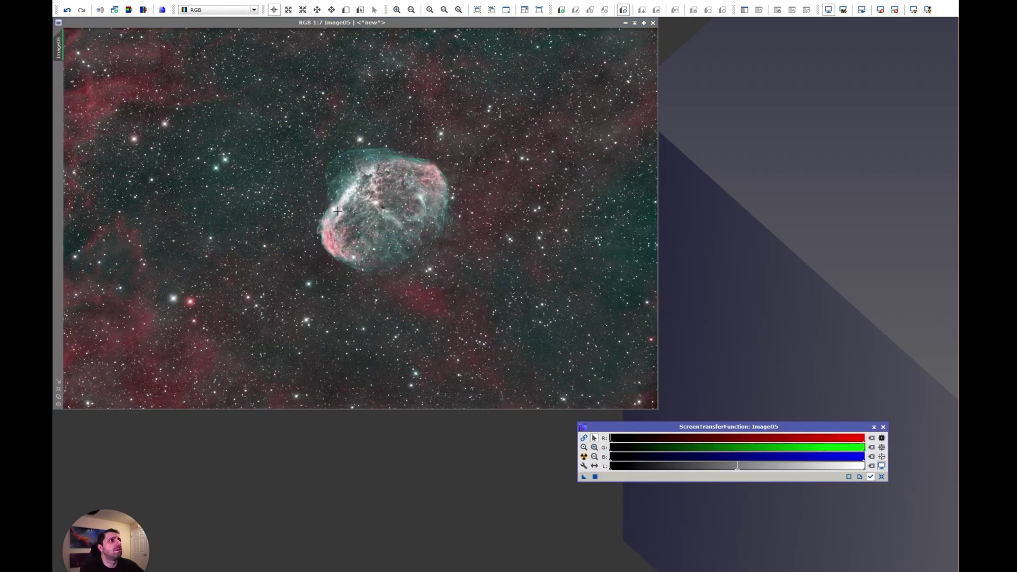
scroll(338, 211, up, 5)
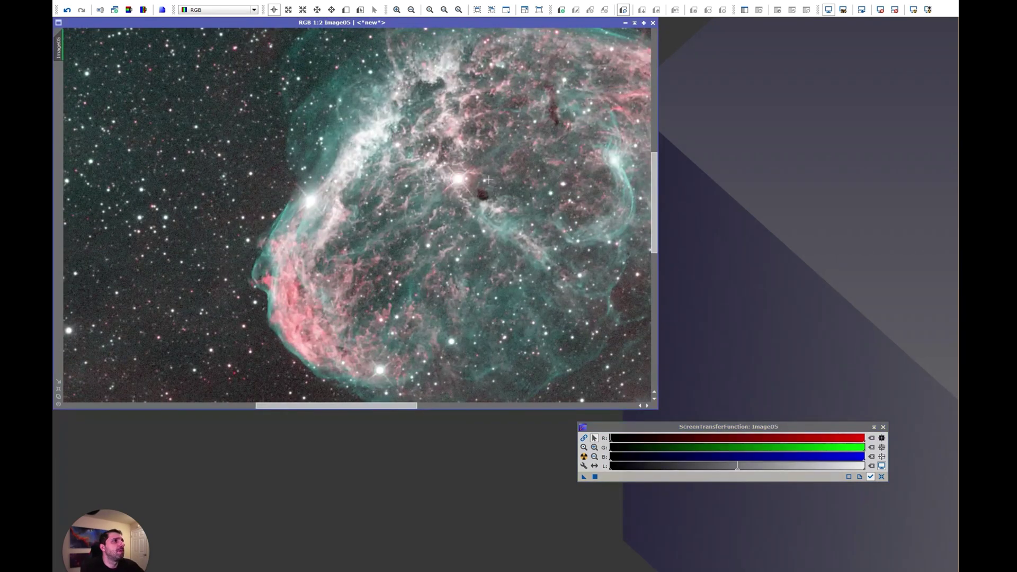
scroll(341, 194, up, 1)
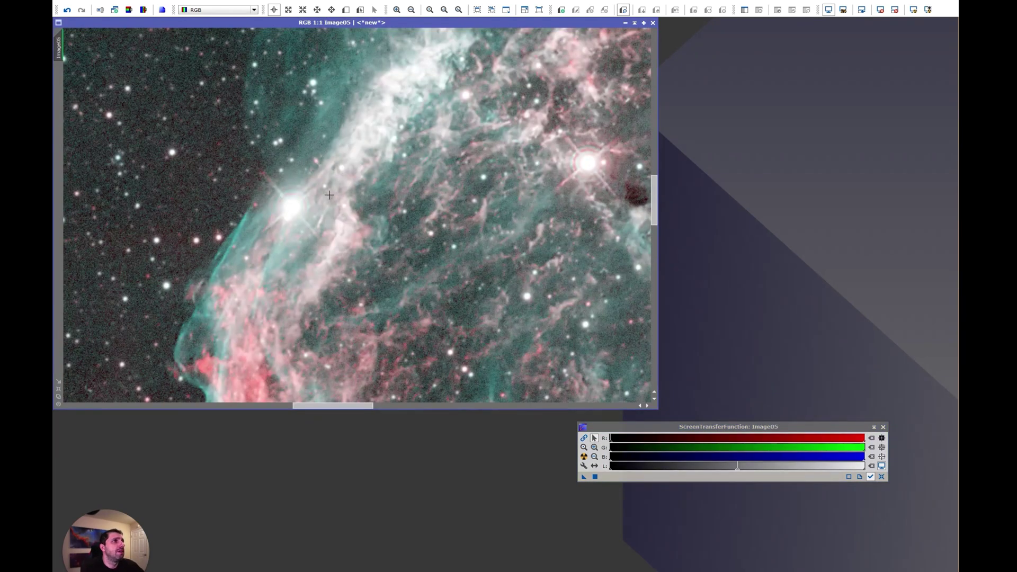
scroll(325, 173, down, 6)
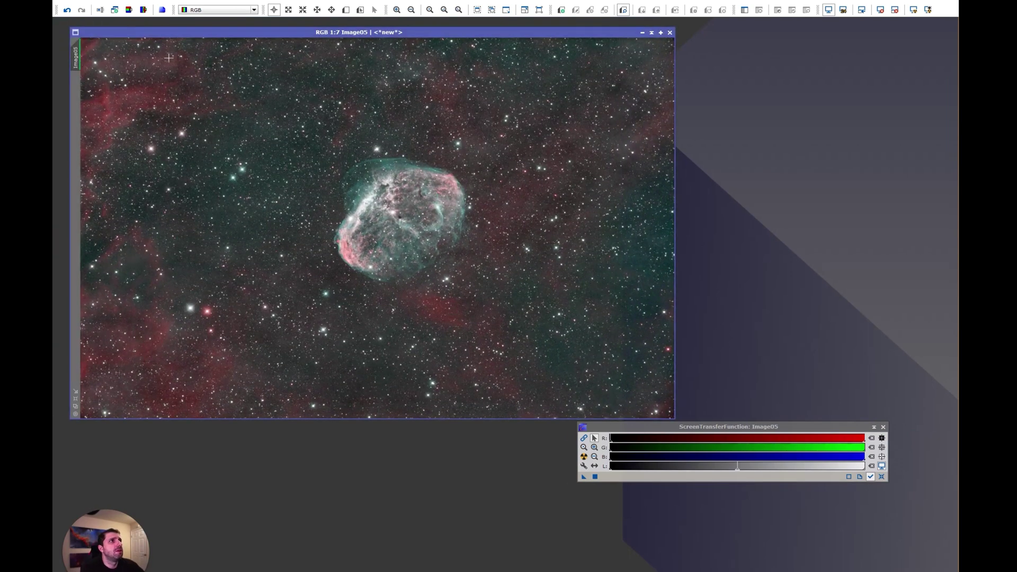
- Crop the thin border off the image with DynamicCrop, keeping a 9450 × 6237 pixel area
click(249, 2)
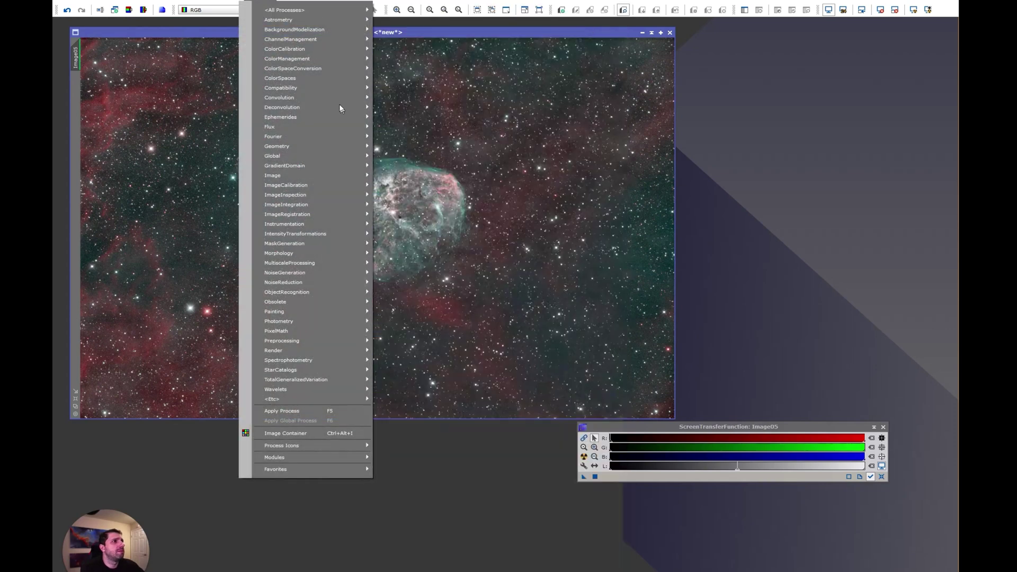
mouse_move(297, 10)
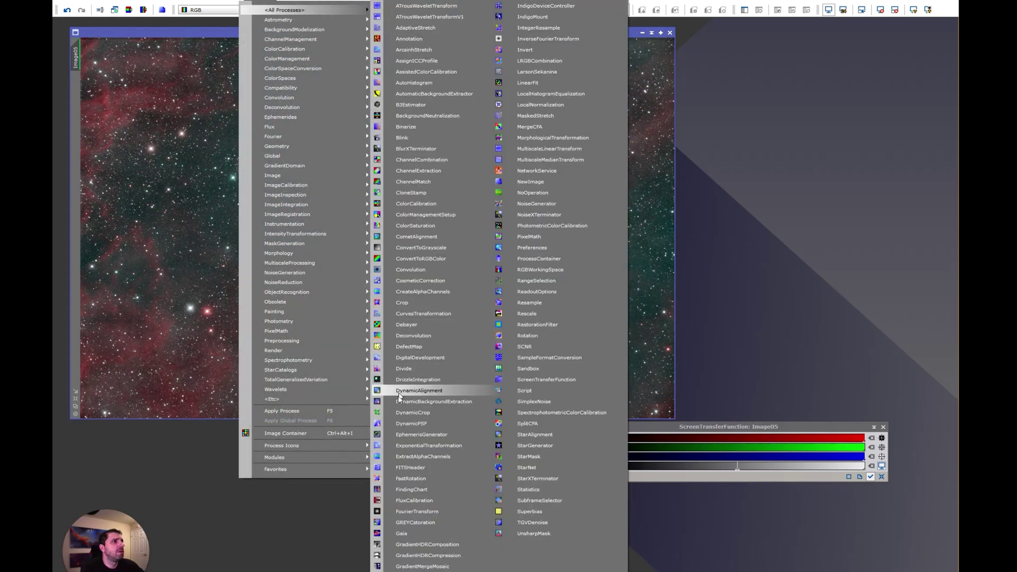
click(392, 408)
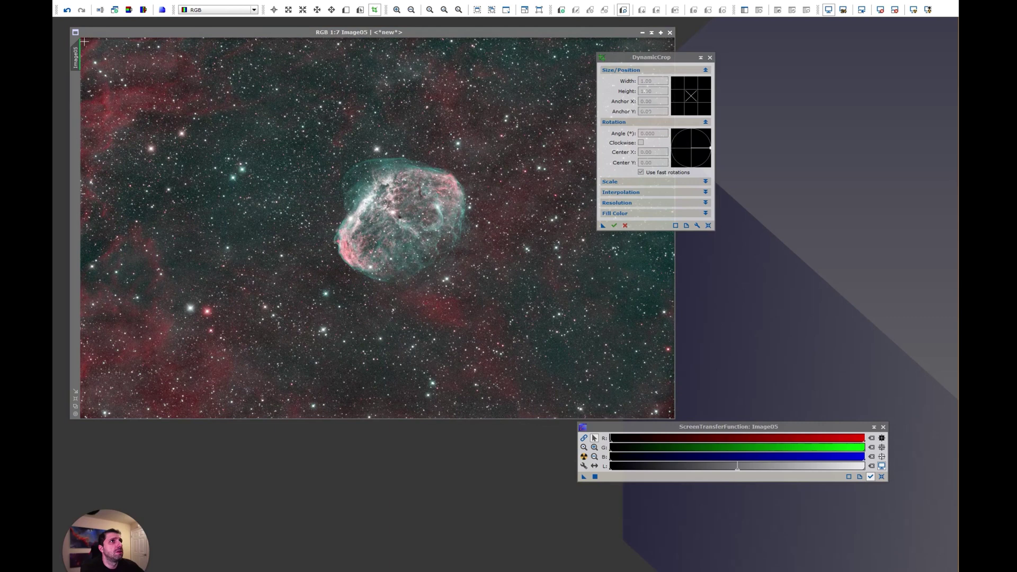
drag(83, 41, 667, 417)
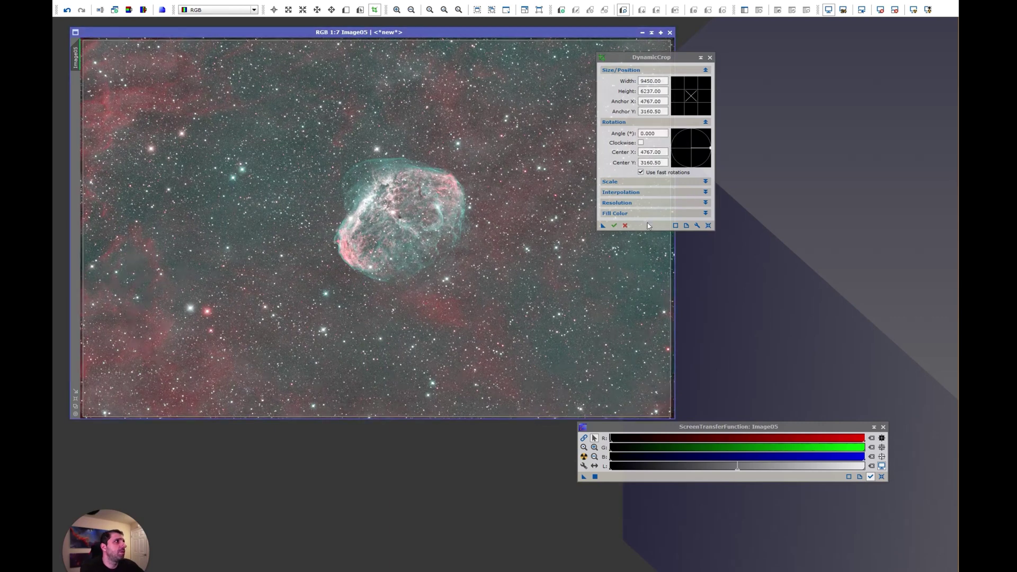
click(616, 225)
click(533, 122)
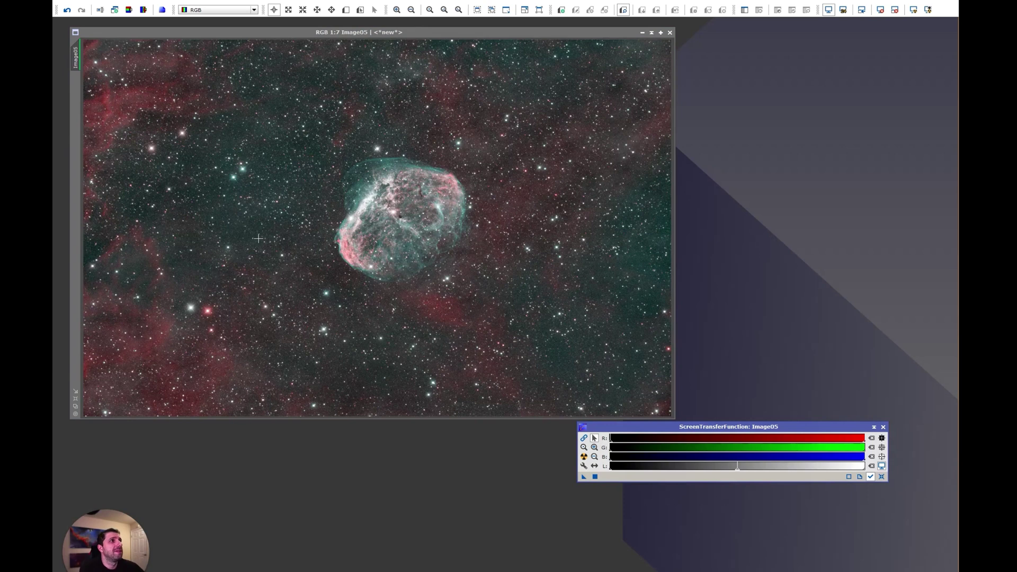
- Open the HistogramTransformation process and place its window beside the image
click(343, 99)
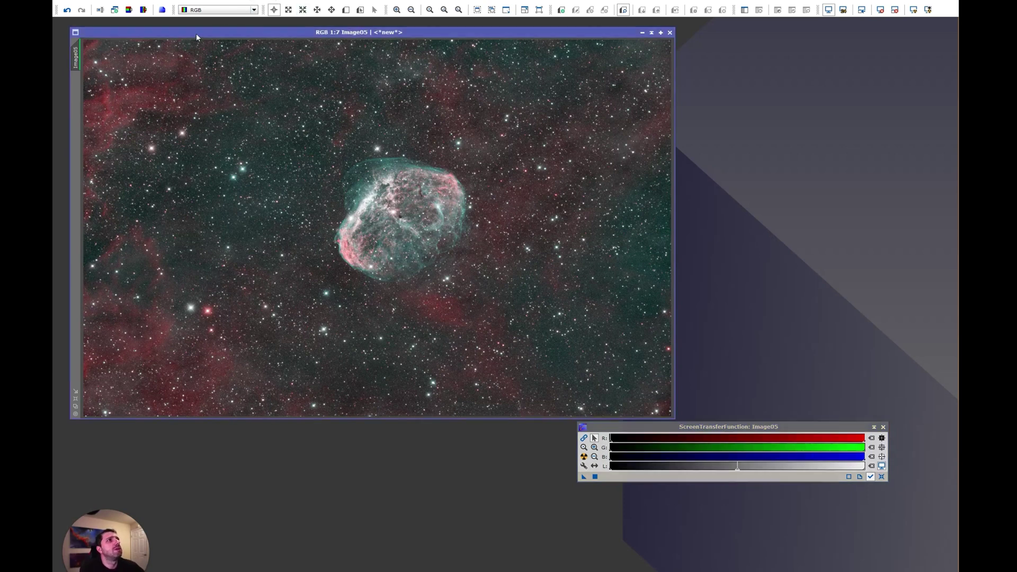
click(233, 3)
mouse_move(317, 229)
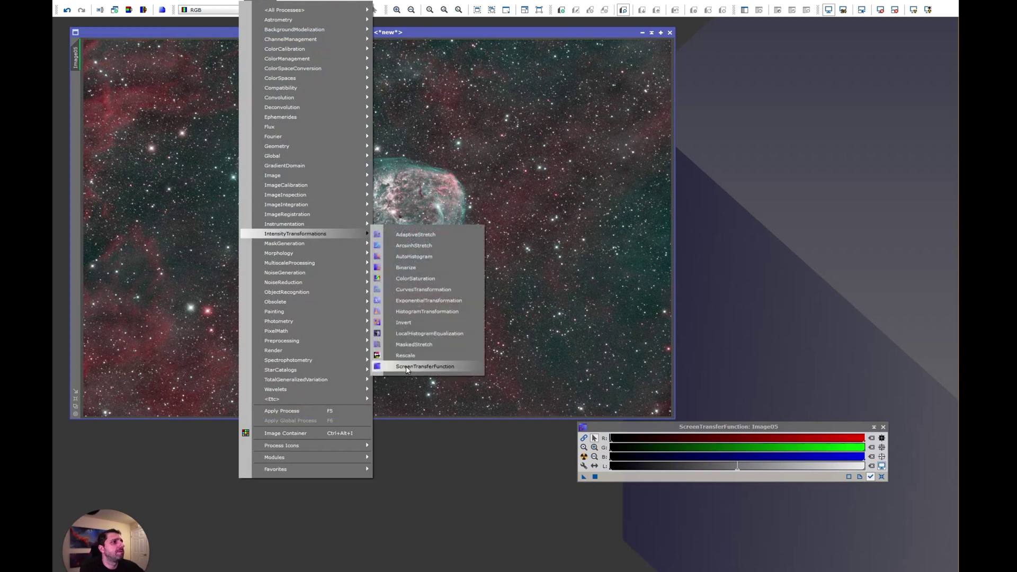
click(424, 366)
click(304, 3)
mouse_move(234, 2)
mouse_move(295, 234)
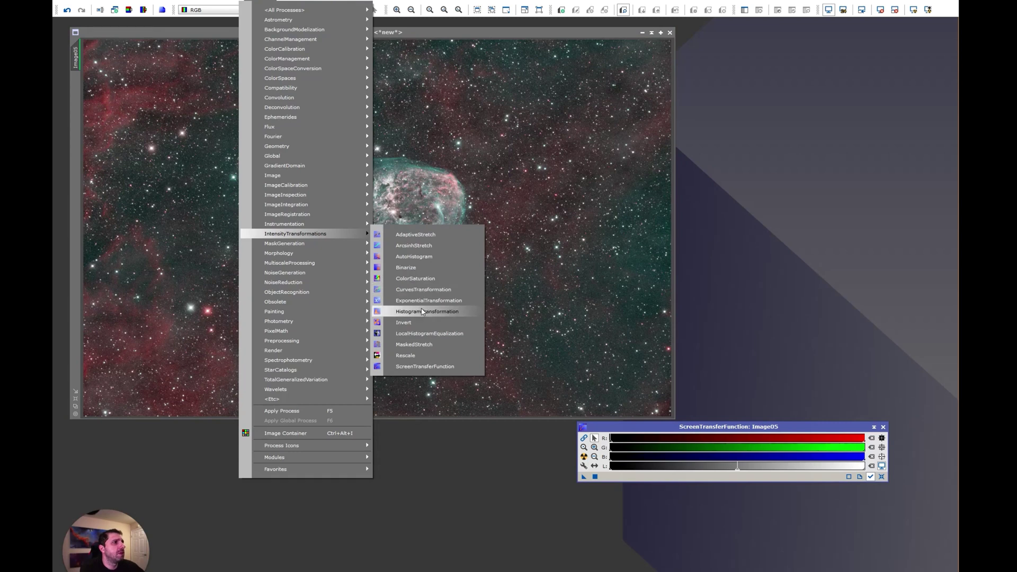
click(443, 313)
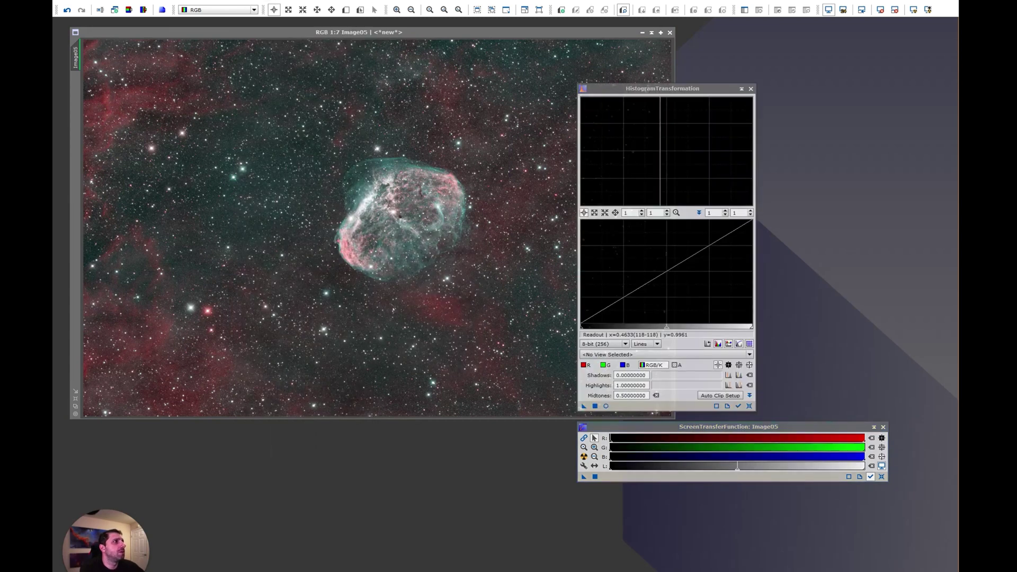
drag(636, 94, 733, 38)
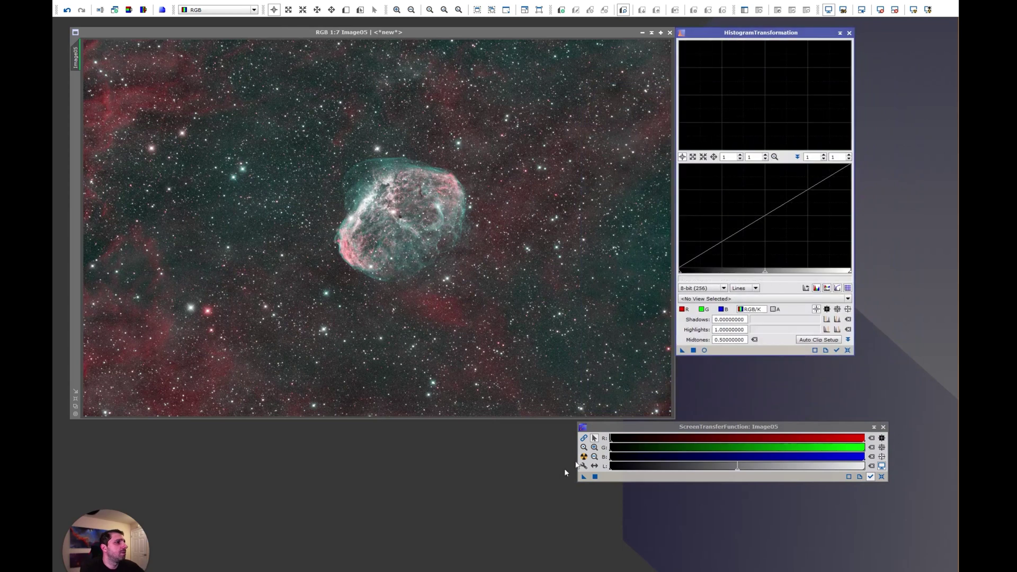
- Apply the screen stretch permanently to the image through HistogramTransformation, reset the screen stretch, and close the process
key(ctrl+a)
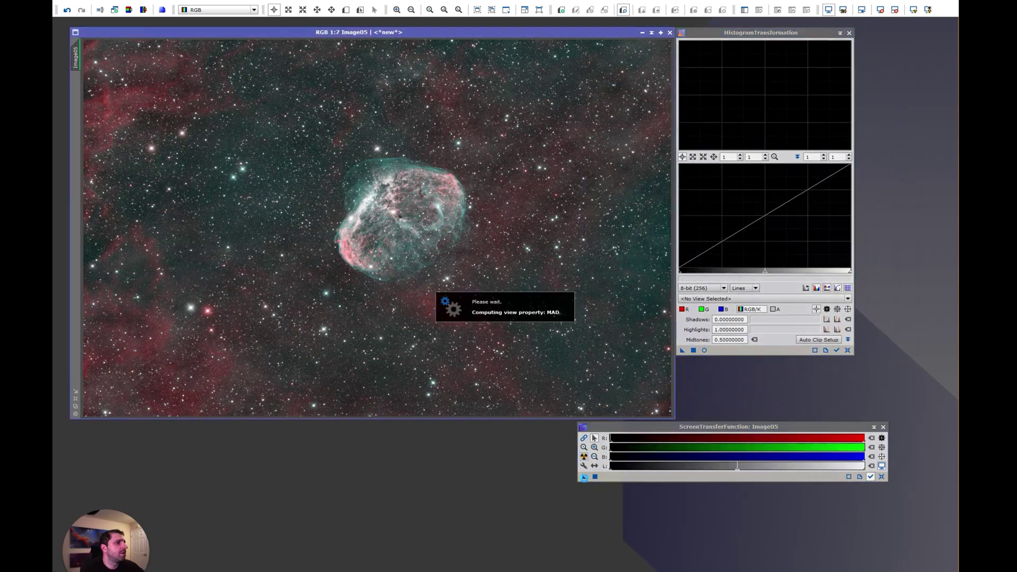
drag(584, 477, 455, 281)
click(879, 9)
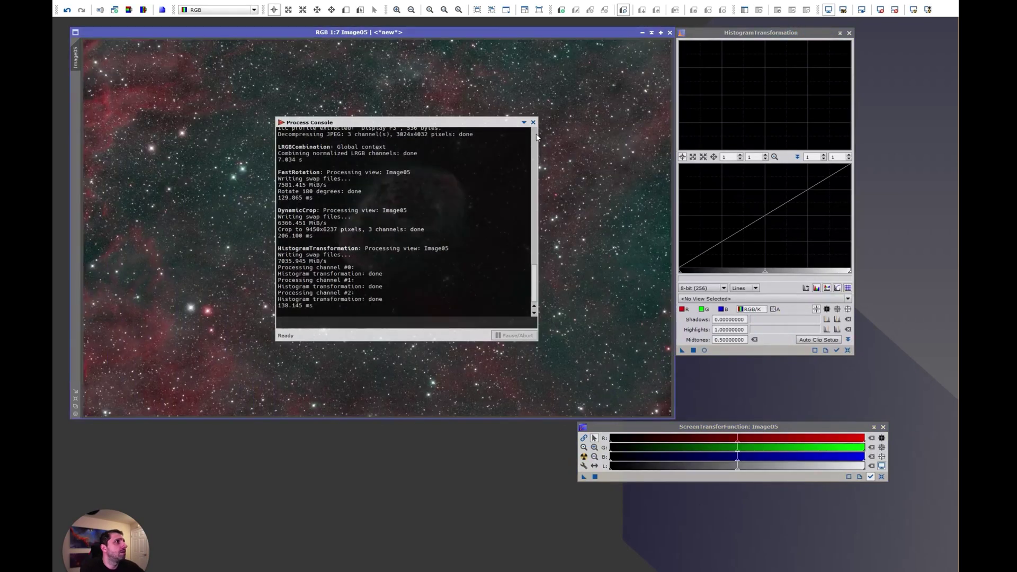
click(533, 122)
click(849, 33)
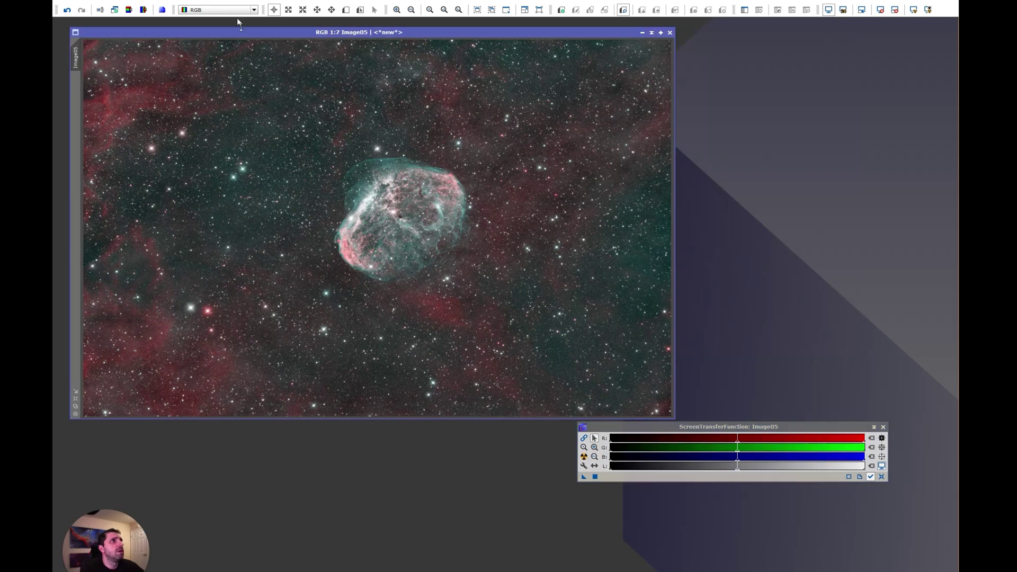
- Remove the green cast with SCNR using Average Neutral protection and an amount of 1.00, and duplicate the image
click(240, 2)
mouse_move(317, 10)
click(523, 345)
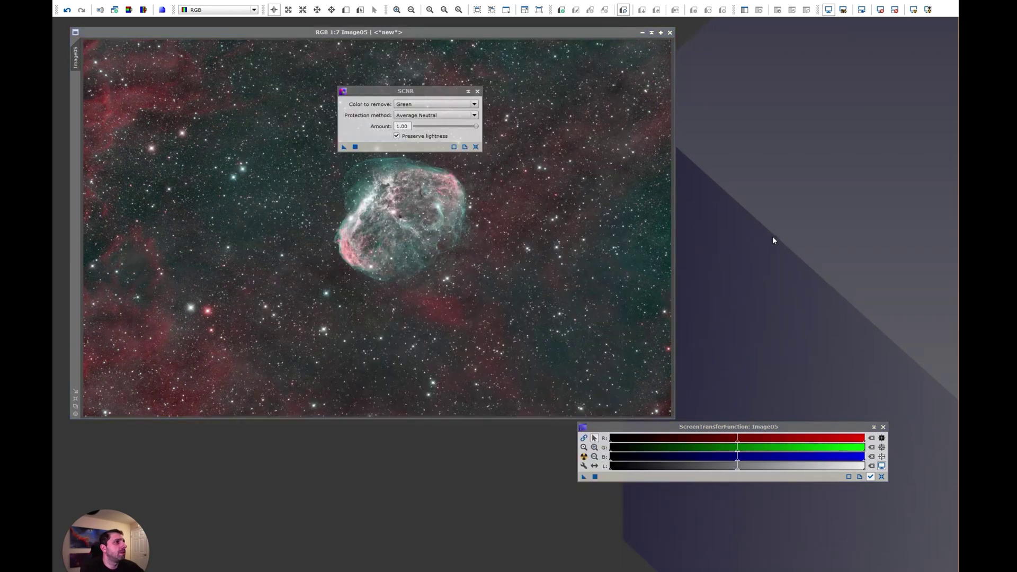
drag(345, 147, 393, 218)
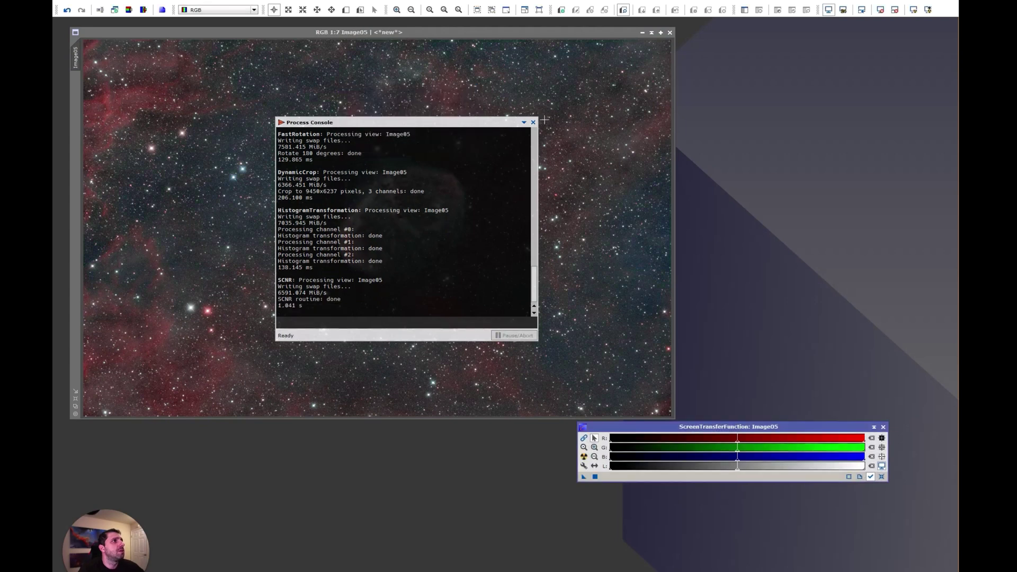
scroll(407, 249, up, 4)
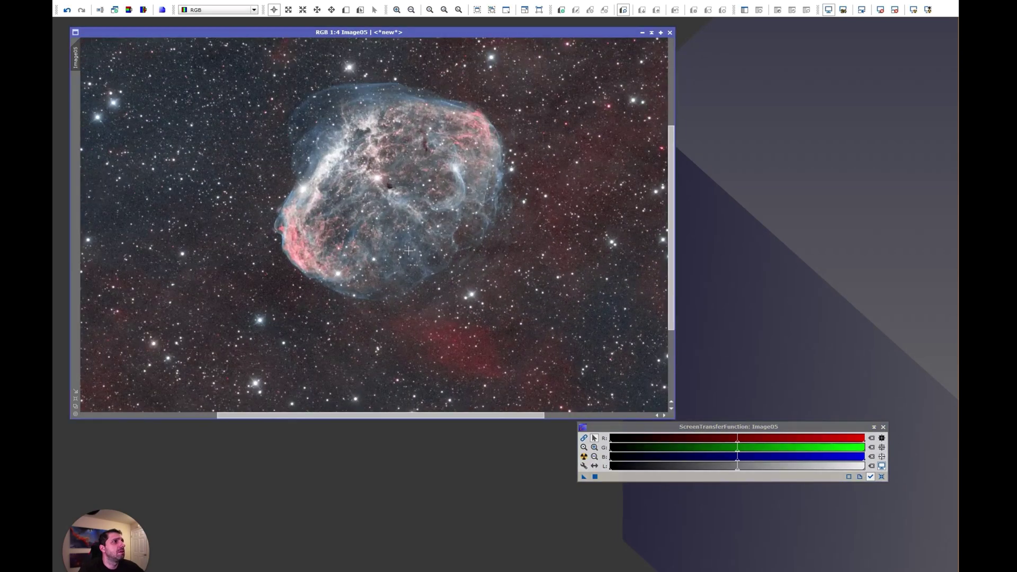
scroll(408, 249, down, 4)
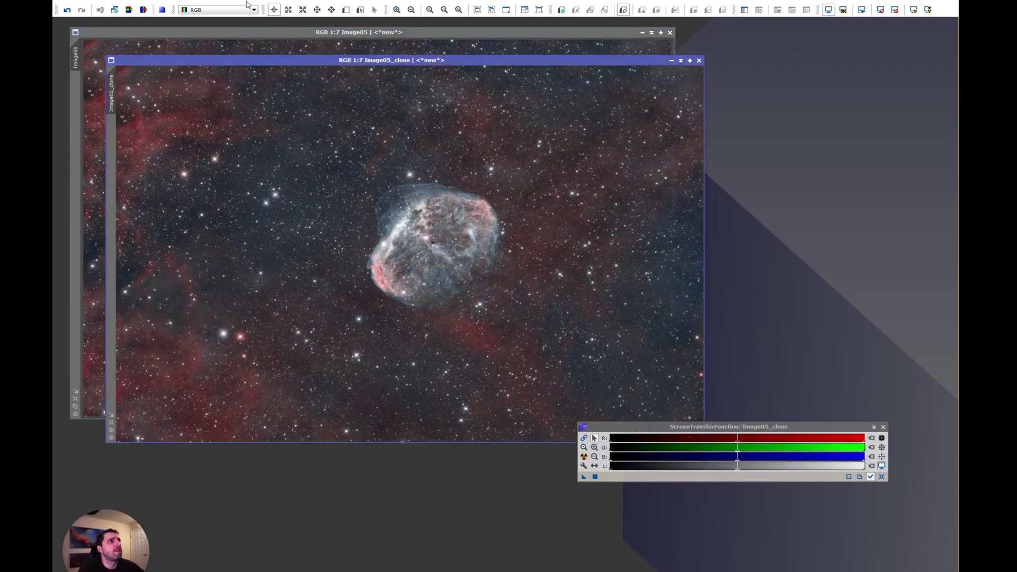
click(249, 2)
mouse_move(281, 10)
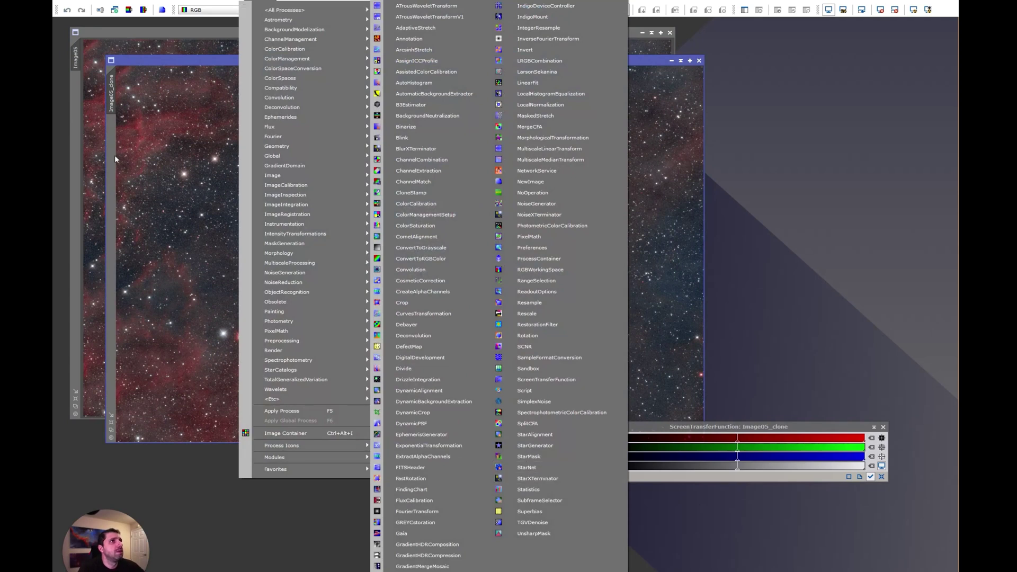
click(86, 86)
click(692, 146)
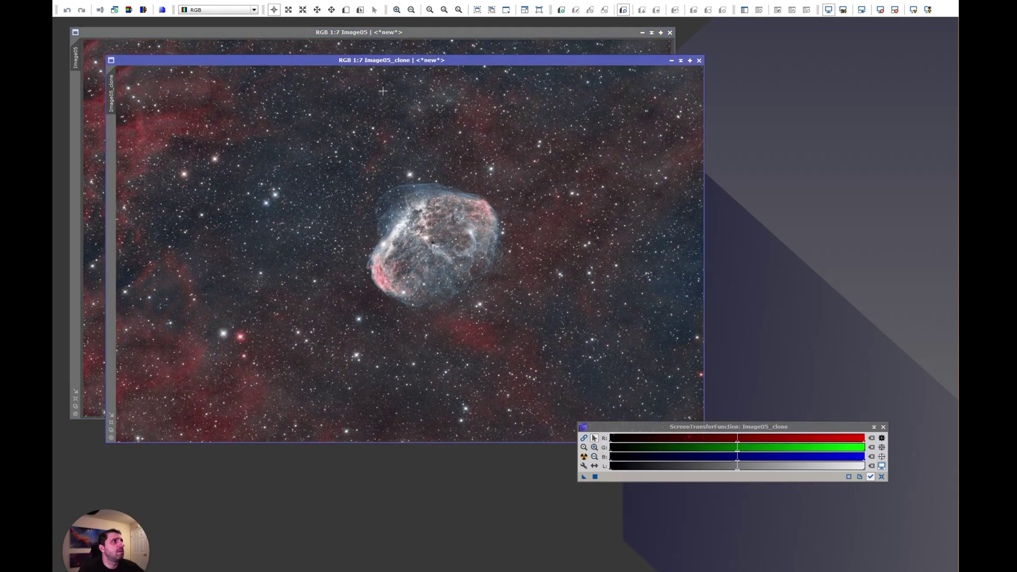
- Remove the stars from the cloned image with StarXTerminator without generating a star image, and inspect the starless nebula
click(260, 2)
mouse_move(286, 9)
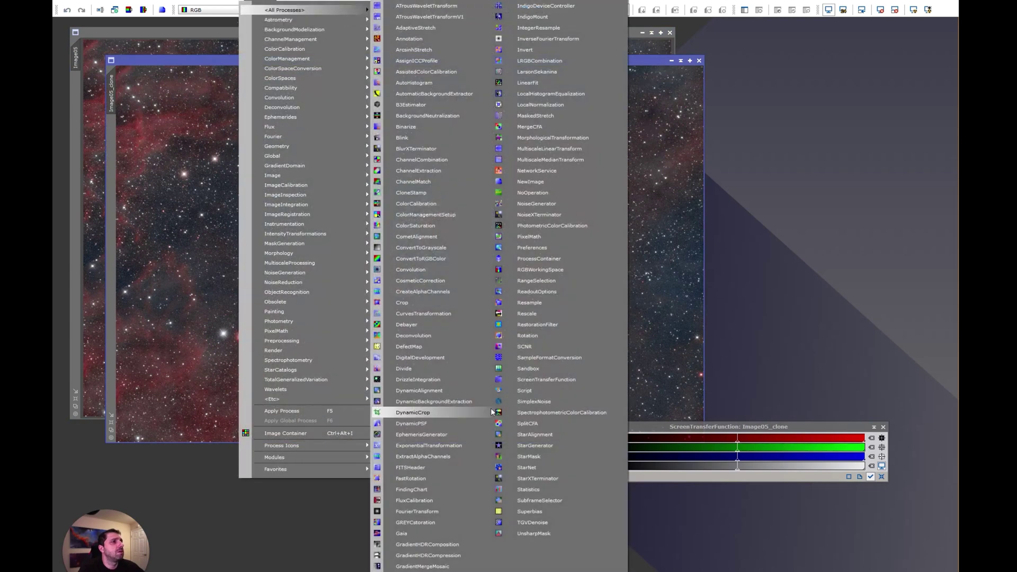
click(530, 478)
mouse_move(533, 87)
mouse_down()
mouse_move(786, 68)
mouse_move(784, 60)
mouse_up()
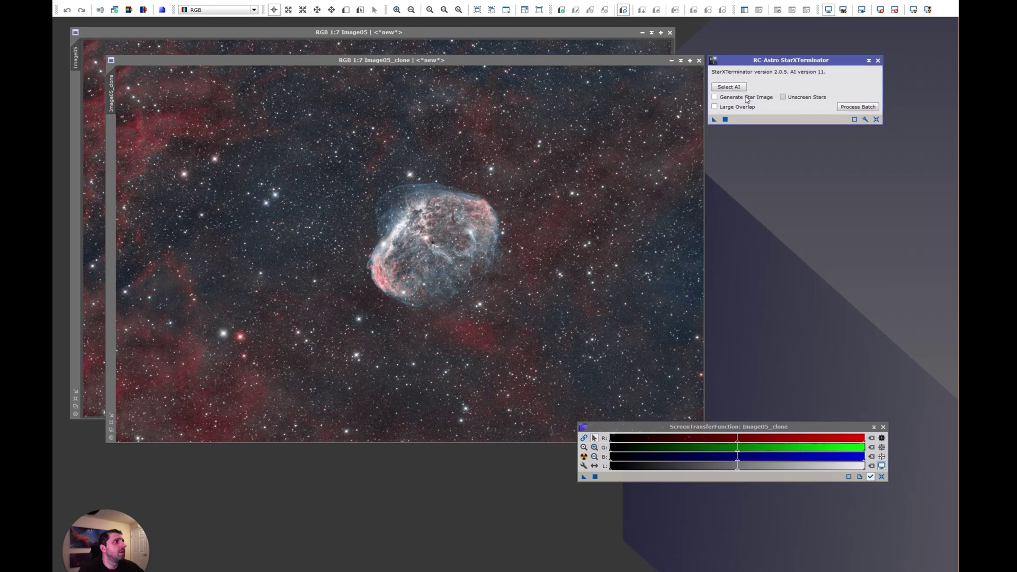
drag(714, 119, 522, 220)
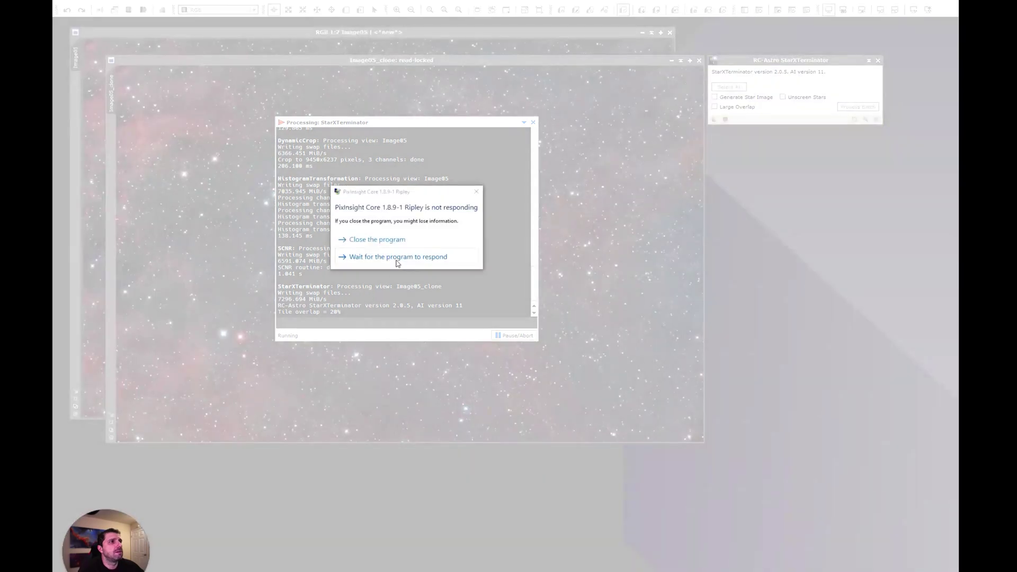
click(397, 258)
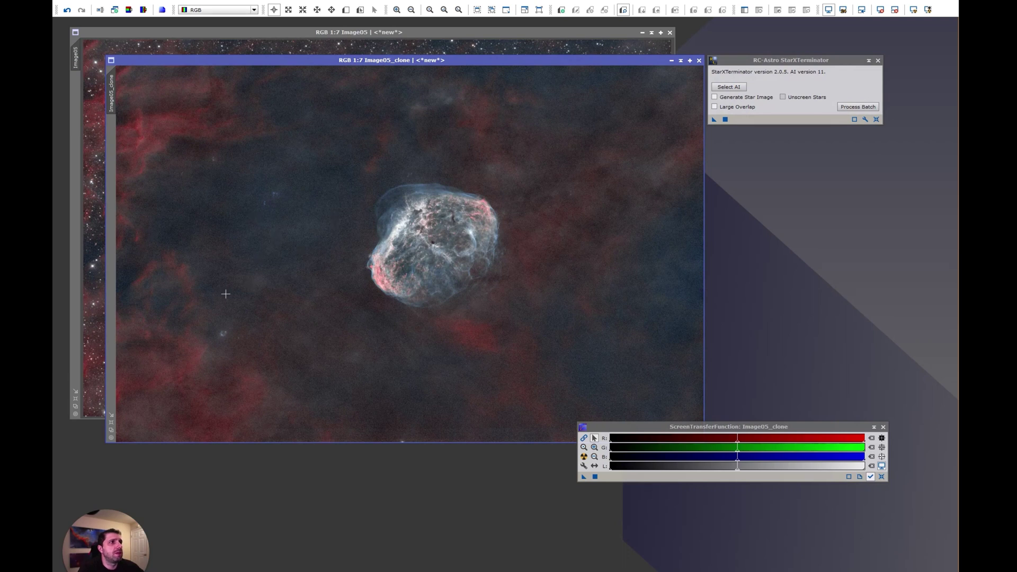
scroll(411, 227, up, 5)
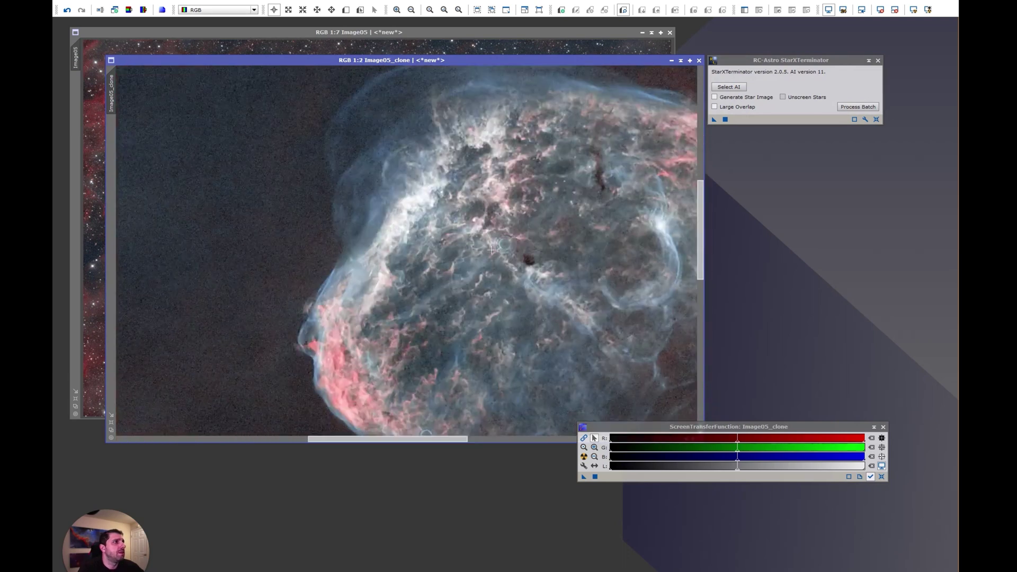
scroll(489, 249, up, 1)
scroll(500, 247, down, 1)
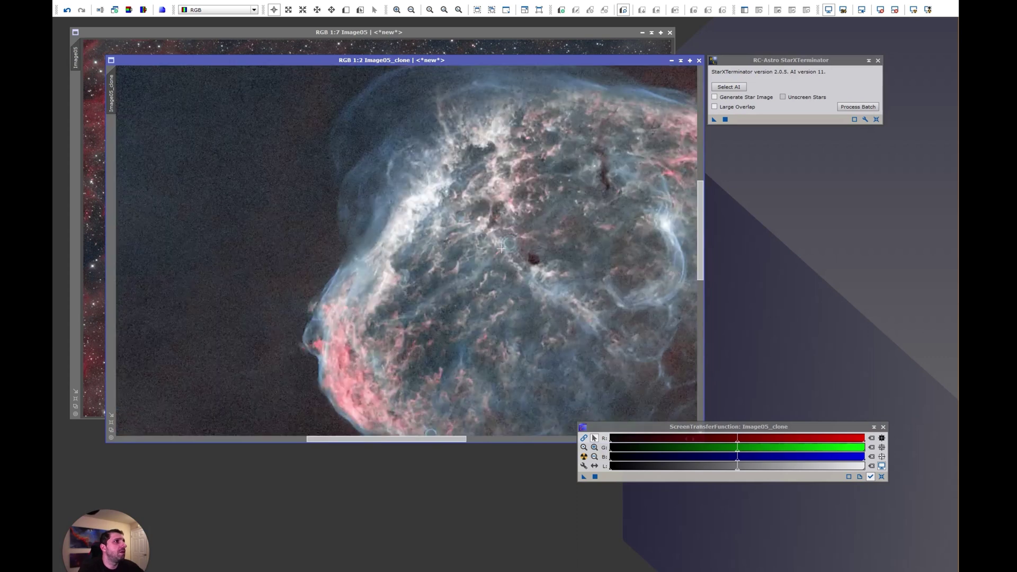
scroll(502, 247, down, 5)
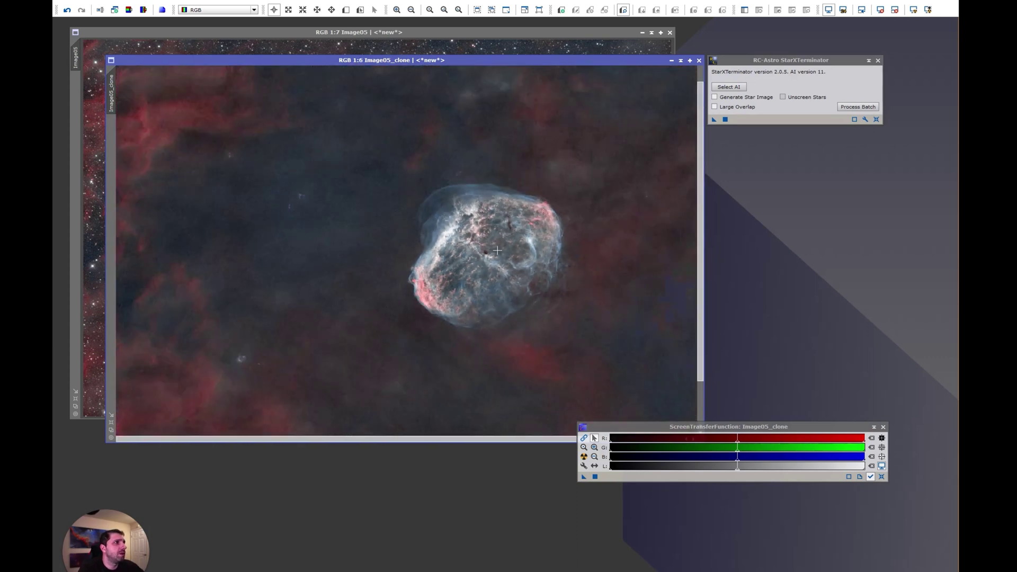
- Open CurvesTransformation beside the starless image and start a real-time preview, placed clear of the nebula
click(256, 3)
mouse_move(307, 234)
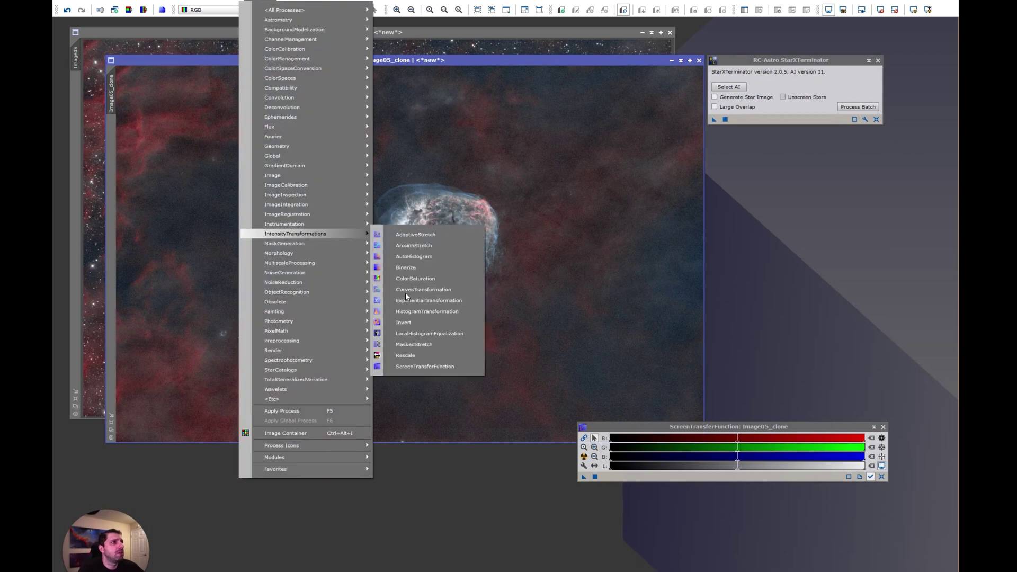
click(418, 290)
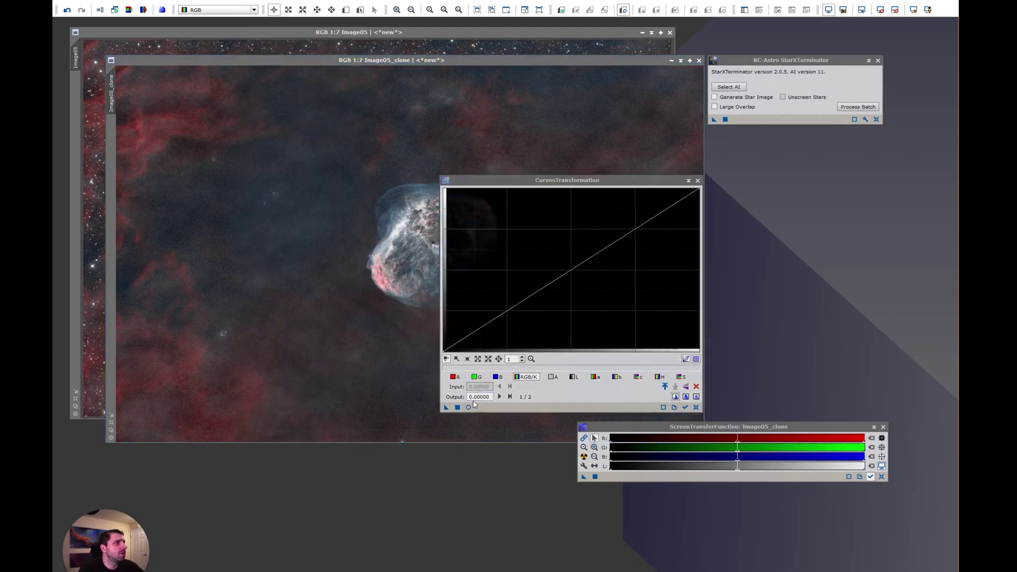
drag(542, 180, 763, 166)
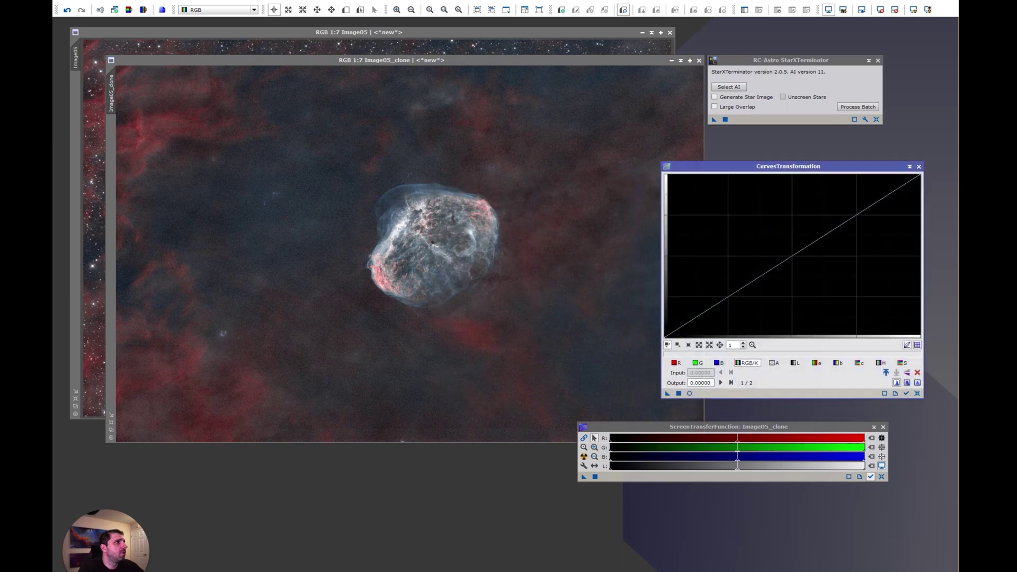
click(257, 2)
mouse_move(342, 232)
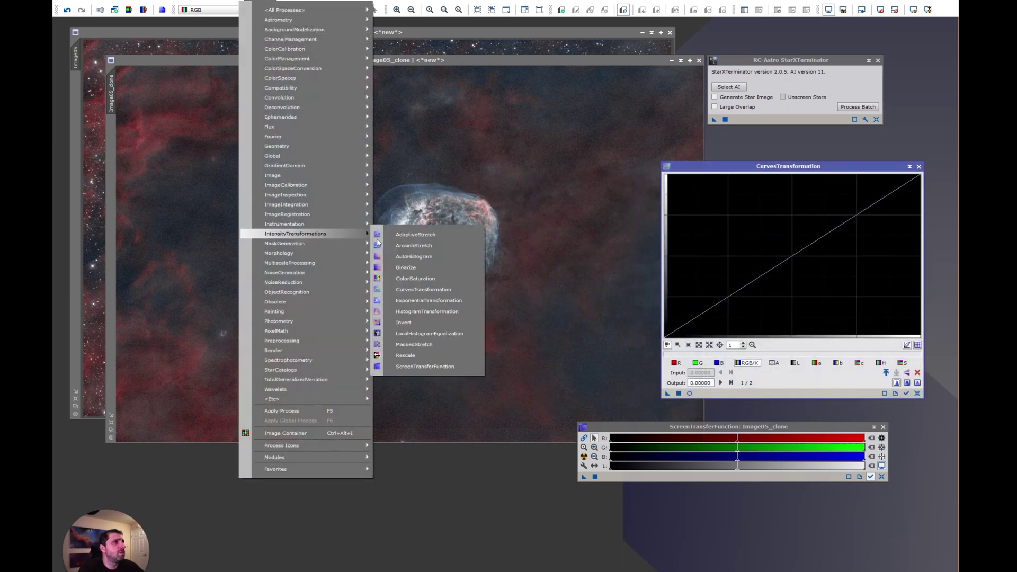
click(690, 394)
drag(578, 159, 134, 28)
- Apply a contrast S-curve on RGB/K and a saturation curve raised to about 0.58 at input 0.47 to the starless image
drag(832, 231, 831, 206)
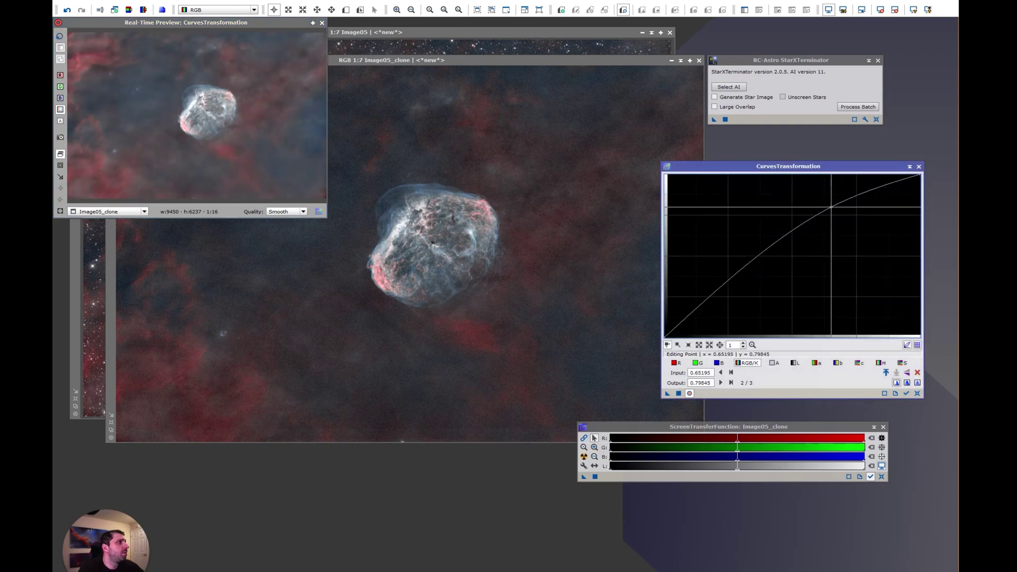
drag(724, 290, 732, 294)
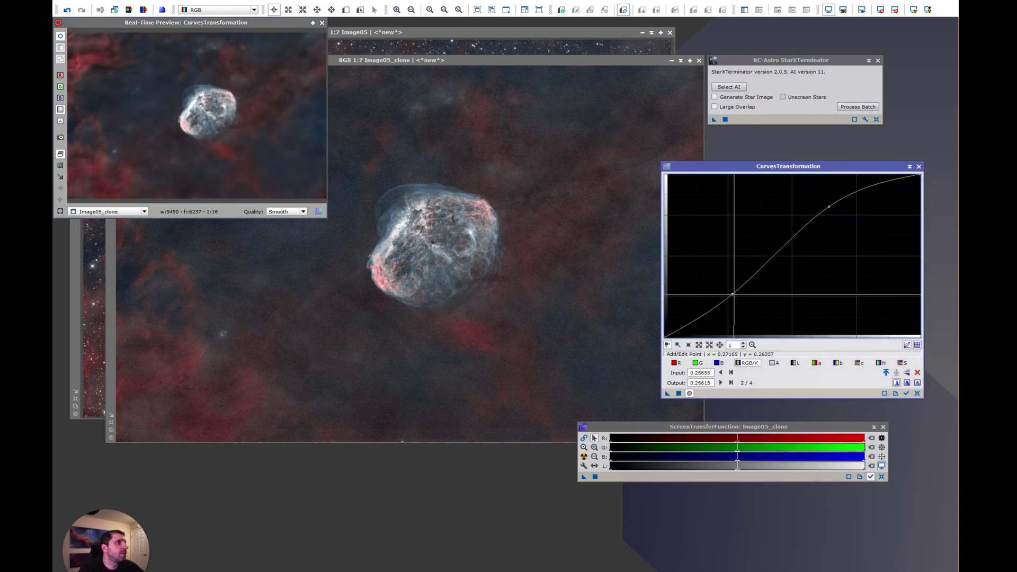
click(902, 363)
drag(784, 262, 784, 244)
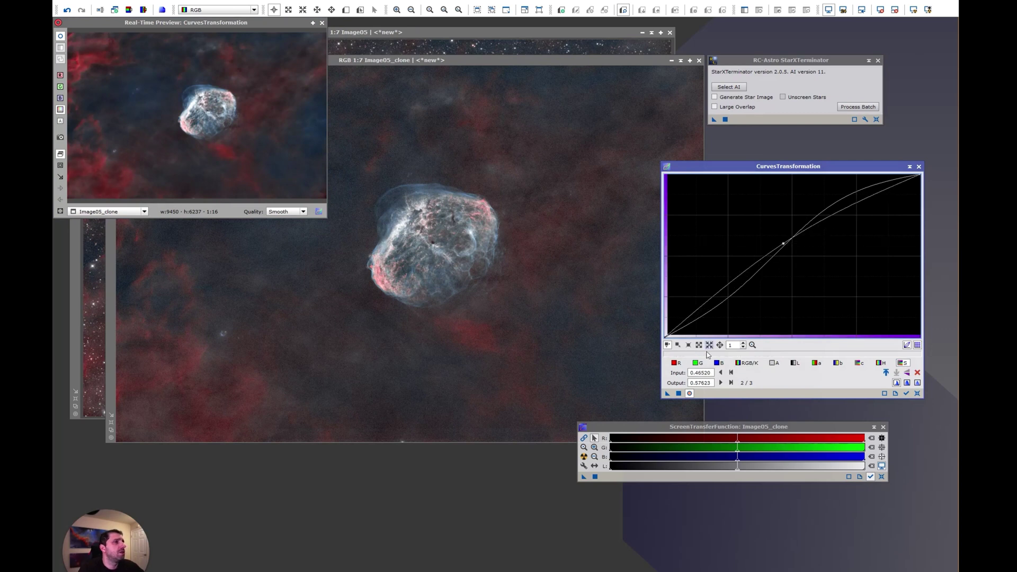
click(678, 393)
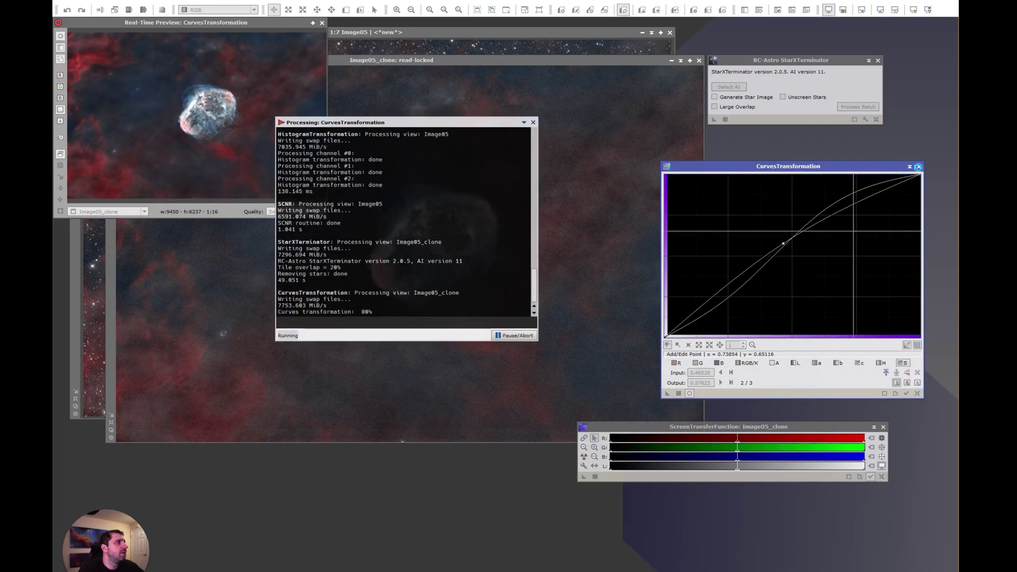
click(918, 167)
click(534, 123)
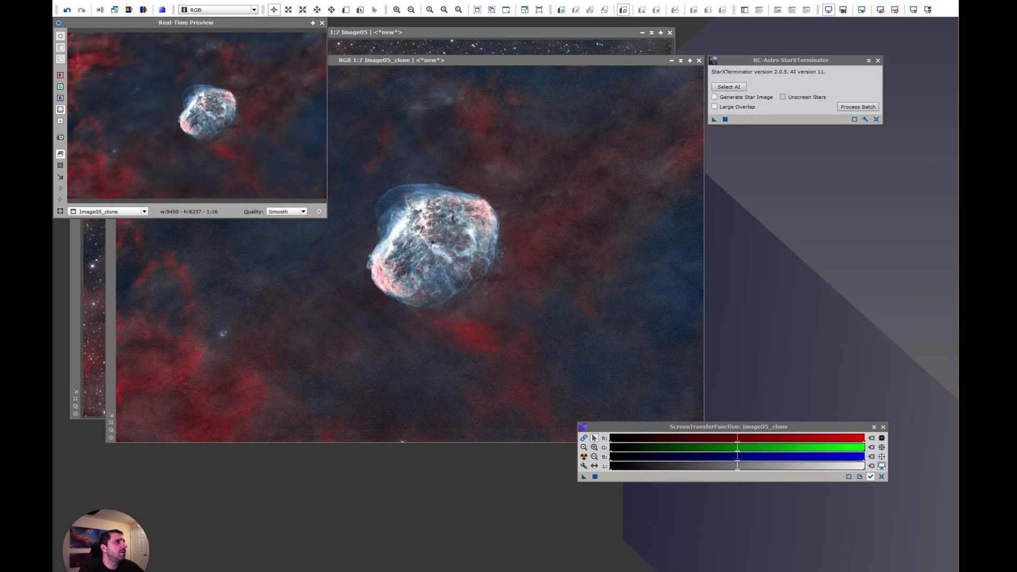
- Reopen CurvesTransformation with the real-time preview and slightly lower the highlight point of the RGB/K curve
click(260, 2)
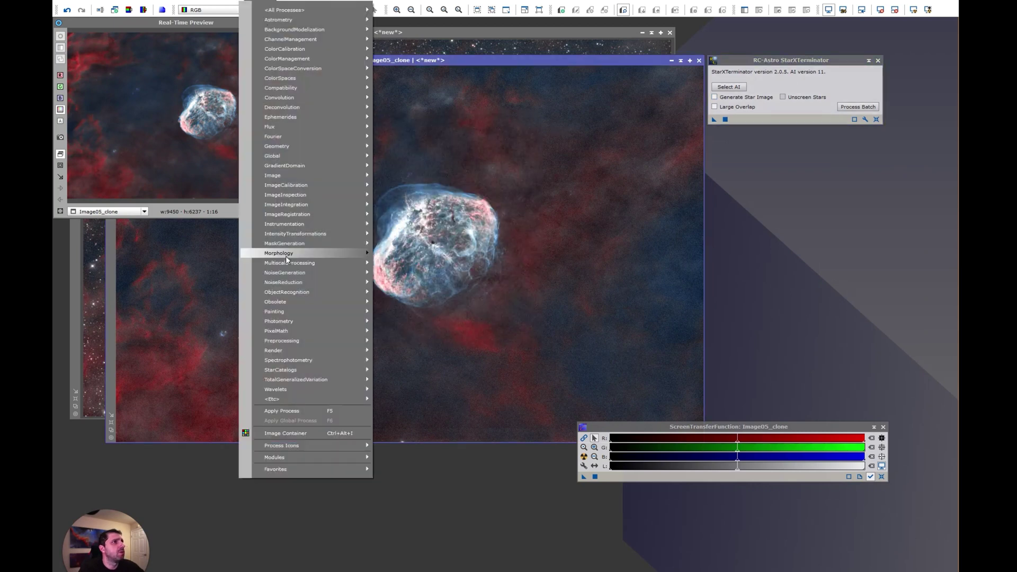
click(408, 289)
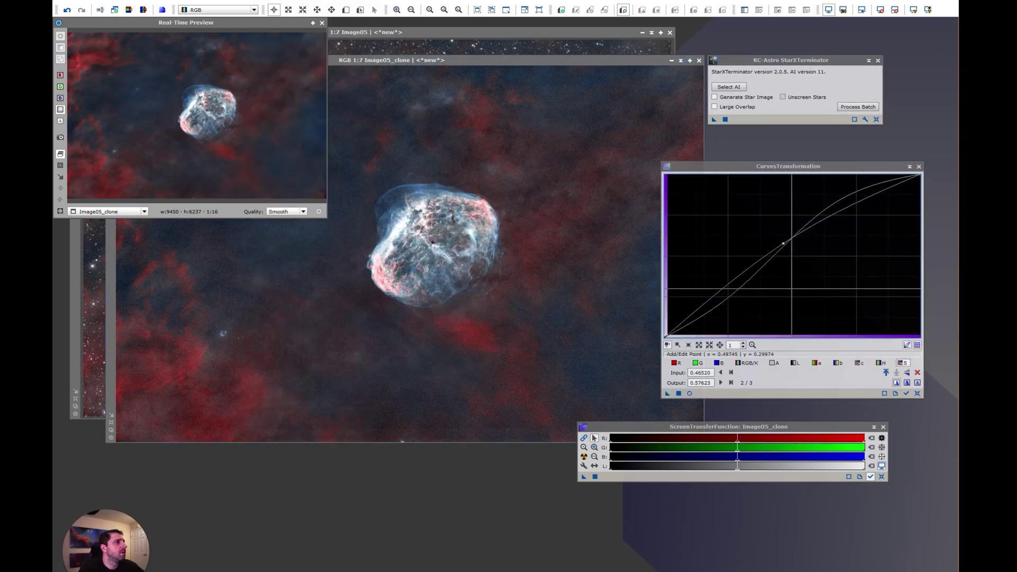
click(689, 394)
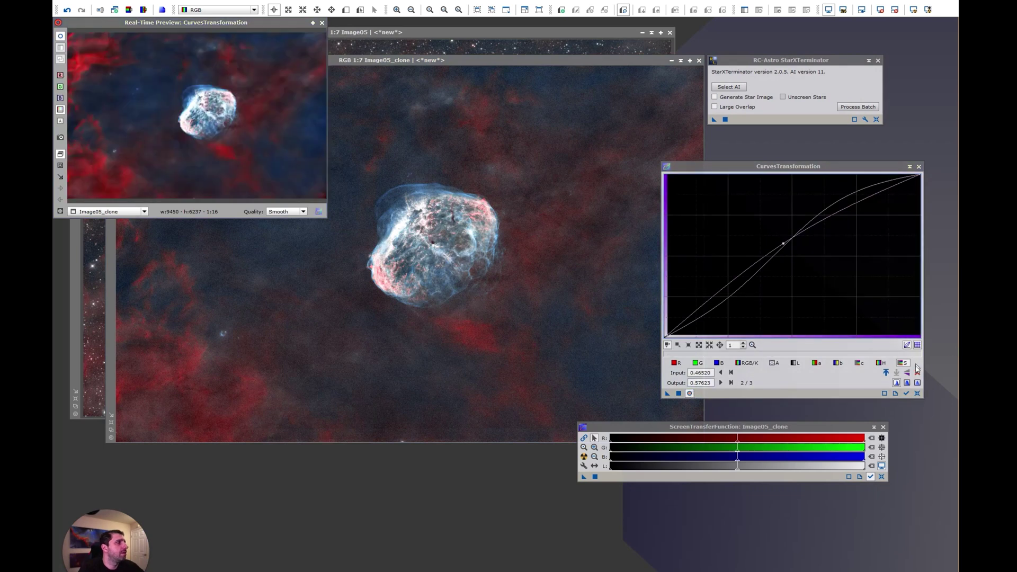
click(747, 363)
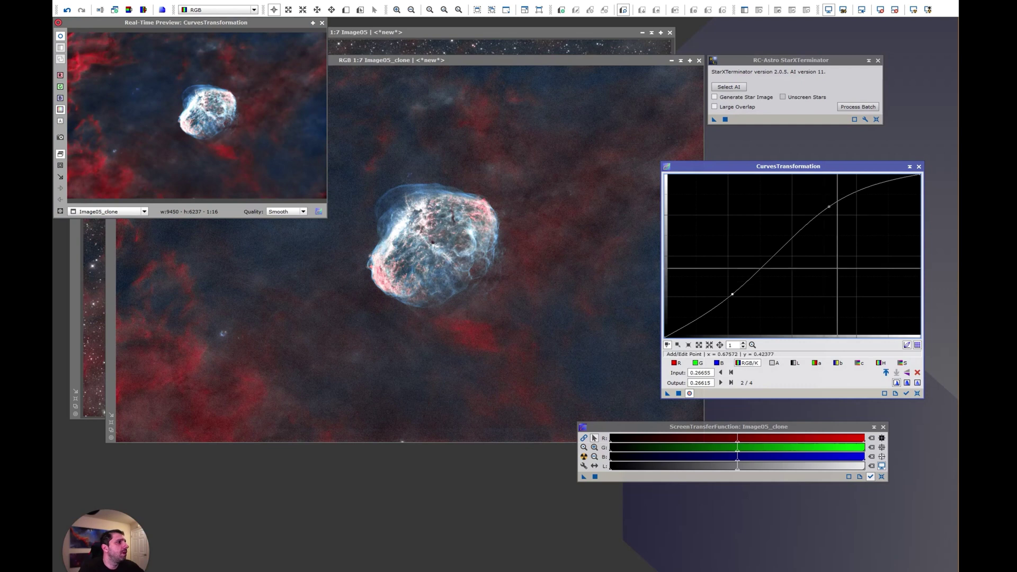
drag(825, 214, 834, 218)
- Ease the saturation curve point to about 0.50, apply this second curves pass to the starless image, and compare before and after
click(901, 363)
click(788, 259)
drag(788, 258, 783, 255)
drag(667, 393, 609, 344)
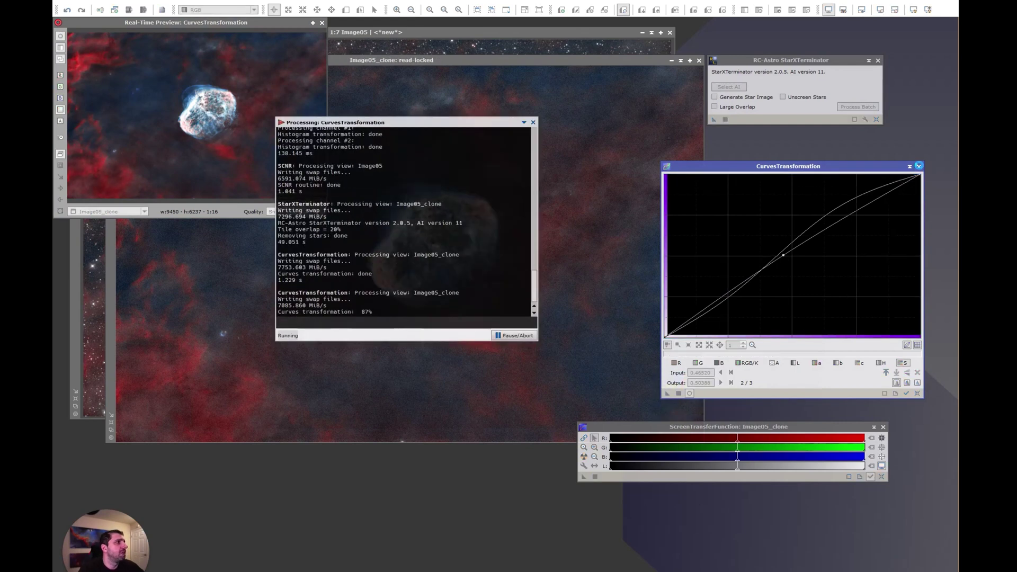
click(919, 166)
click(533, 122)
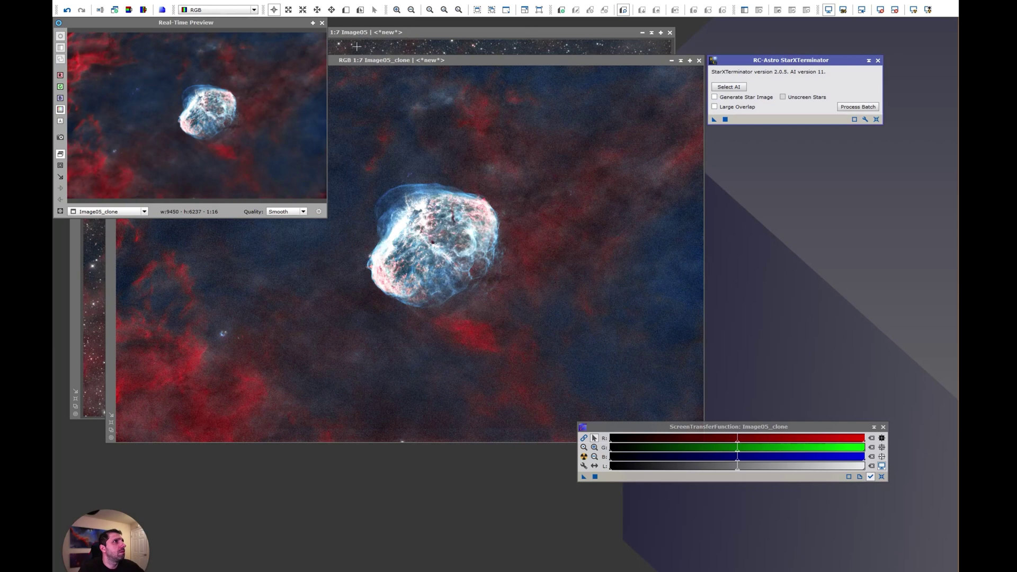
click(322, 22)
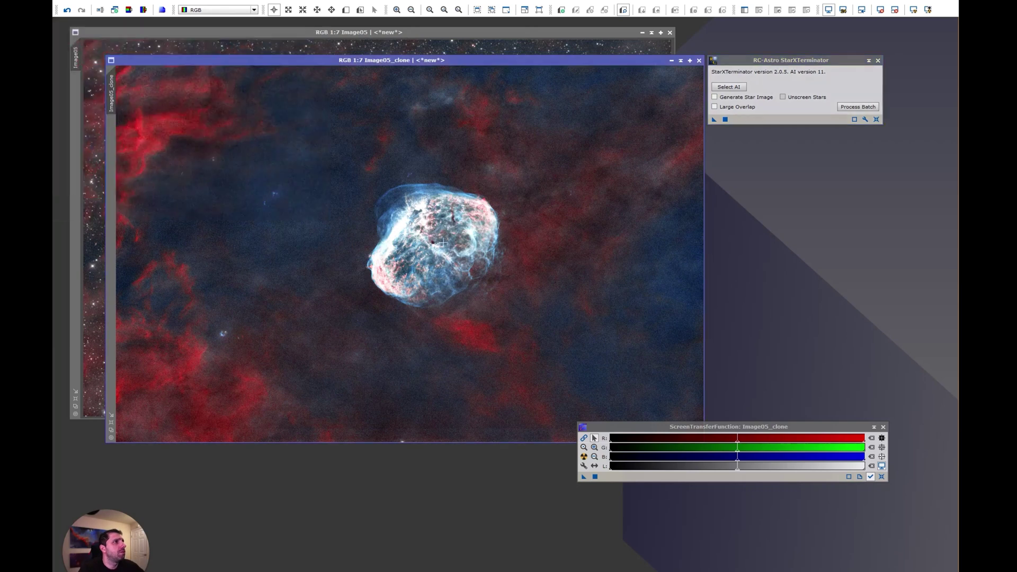
key(ctrl+z)
key(ctrl+y)
- Create a RangeSelection mask from the starless image with lower limit 0.30, upper limit 1.00 and smoothness 47
click(241, 1)
mouse_move(291, 243)
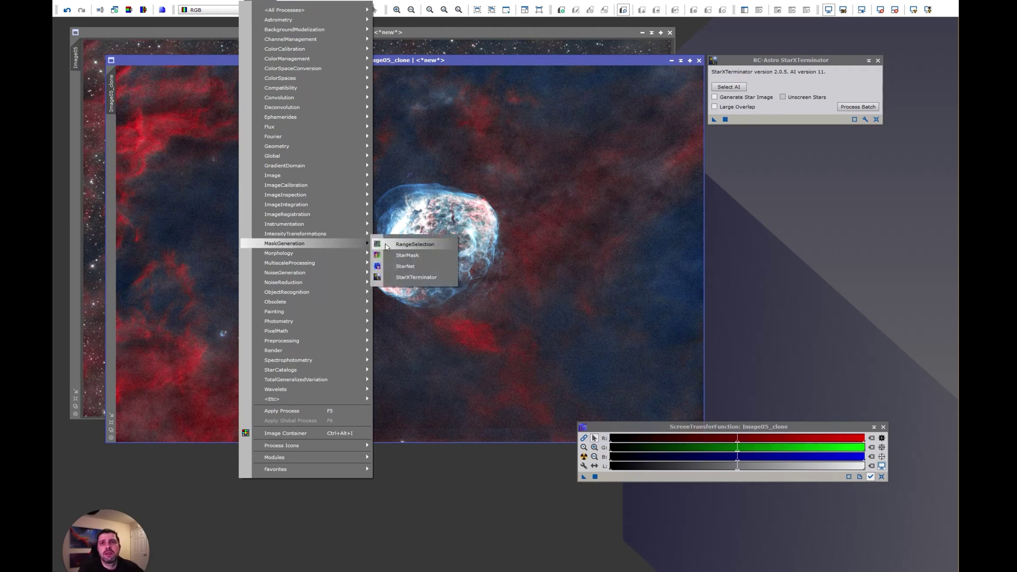
click(386, 246)
drag(448, 70, 482, 70)
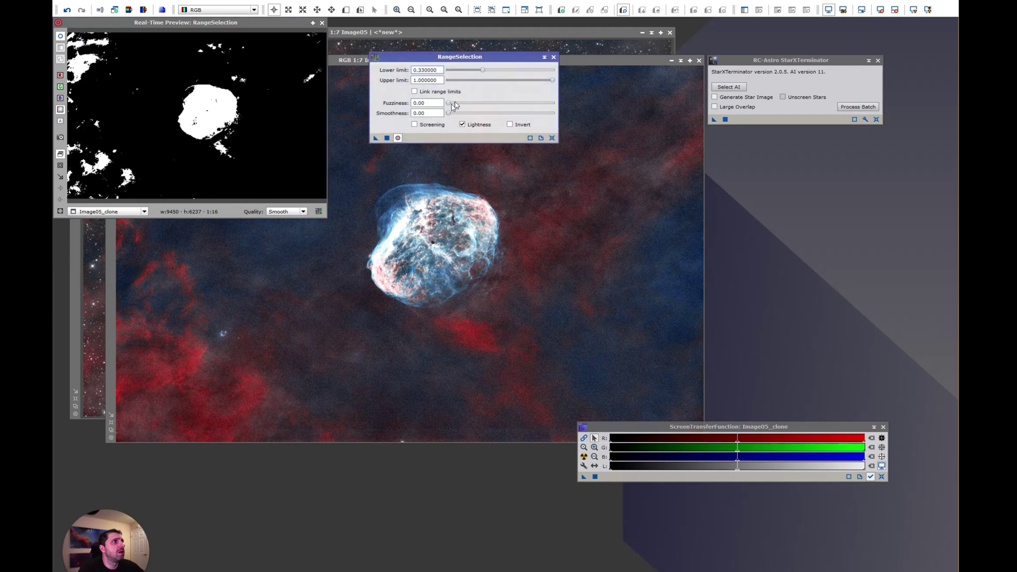
drag(449, 114, 494, 113)
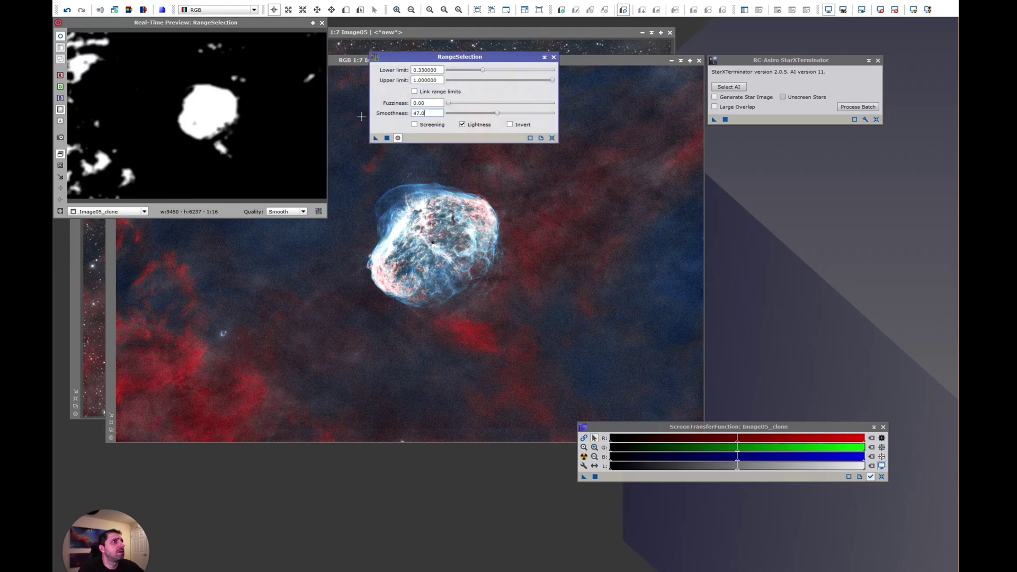
drag(482, 70, 480, 70)
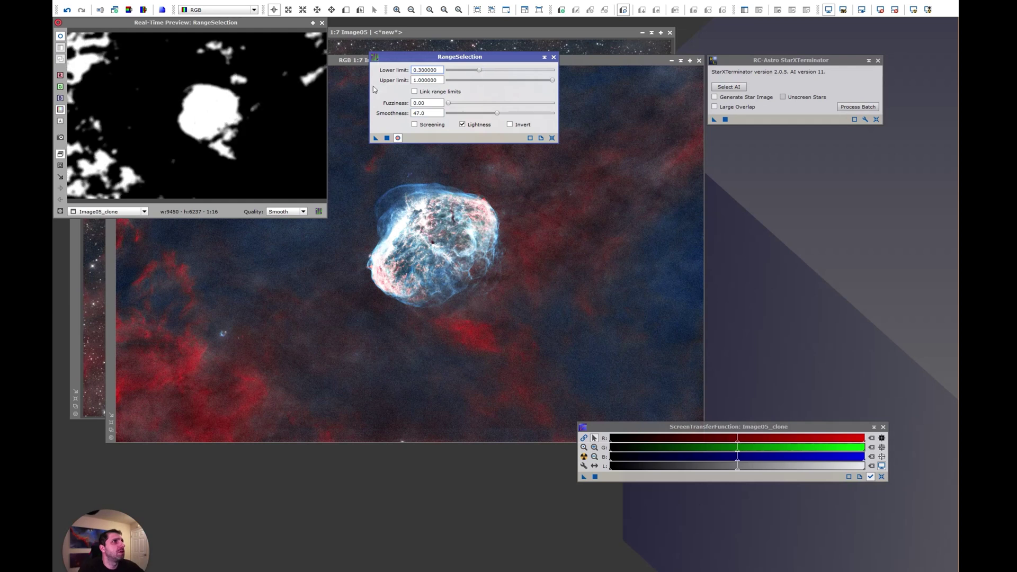
click(386, 139)
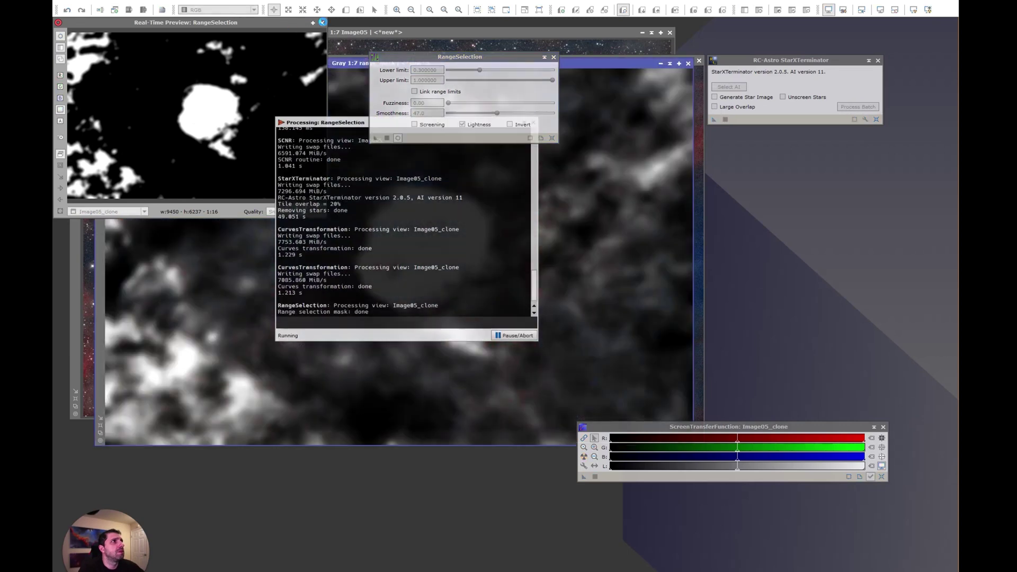
click(323, 22)
click(554, 57)
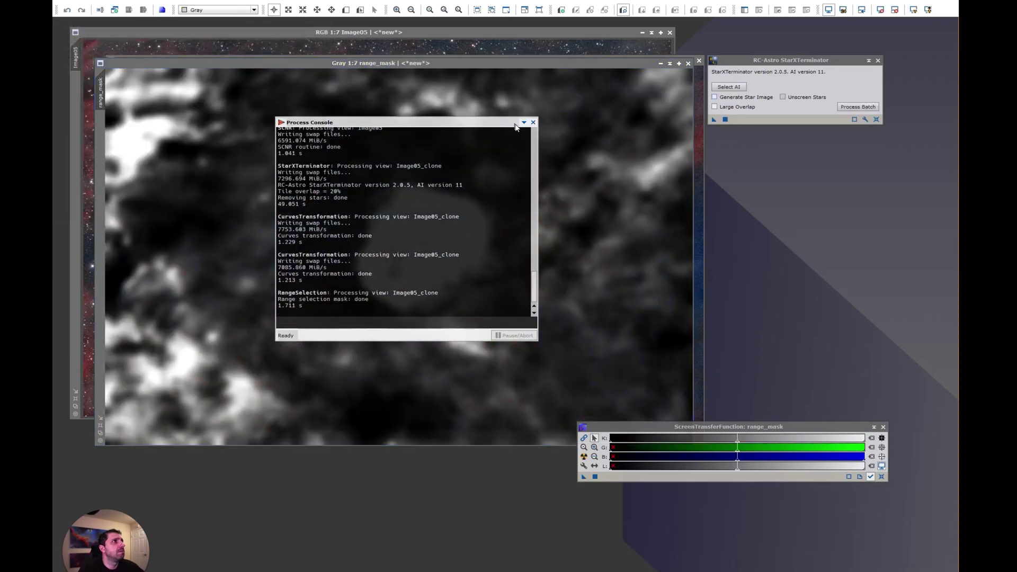
- Move the range mask image aside and apply it as a mask to the starless clone
drag(345, 71, 603, 155)
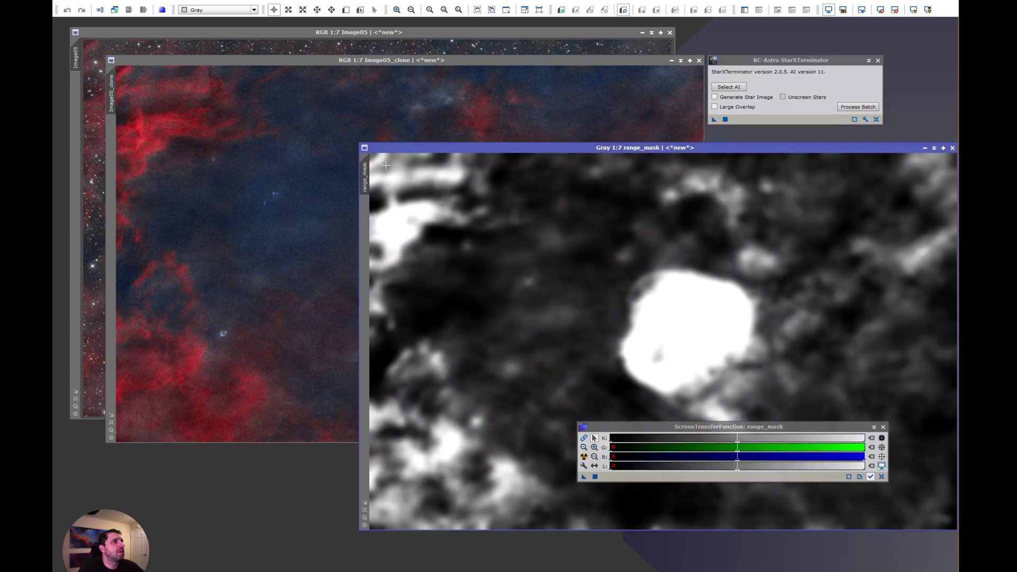
drag(373, 169, 113, 129)
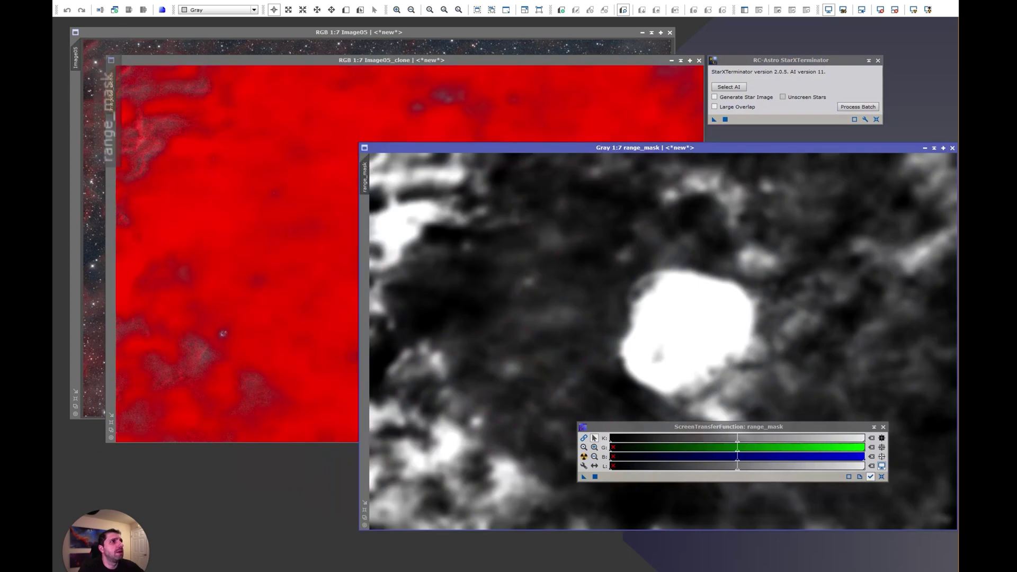
click(251, 103)
scroll(274, 130, down, 2)
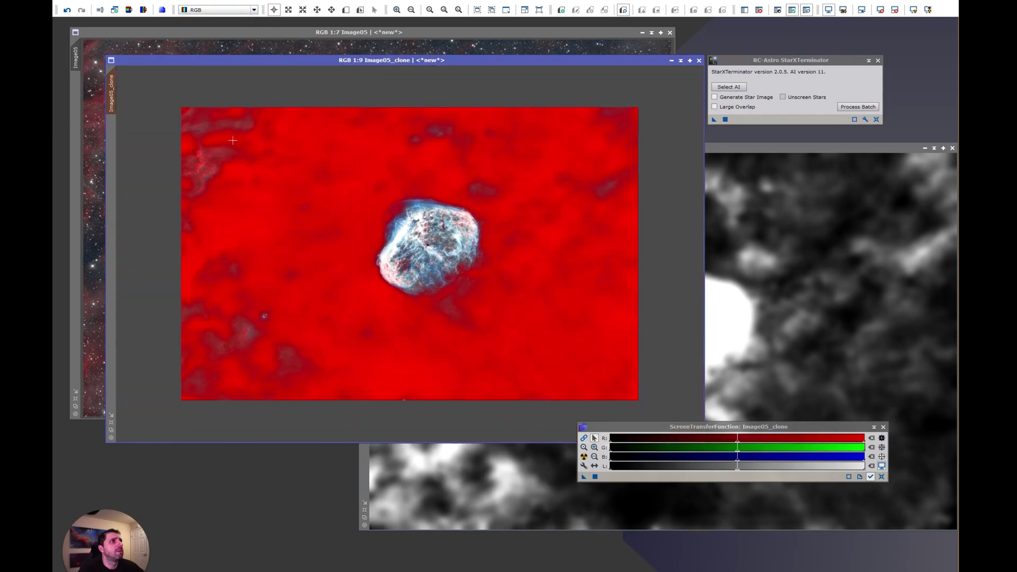
- Hide the mask overlay and apply HDRMultiscaleTransform to the masked starless image with To lightness and Lightness mask enabled
click(262, 1)
mouse_move(304, 10)
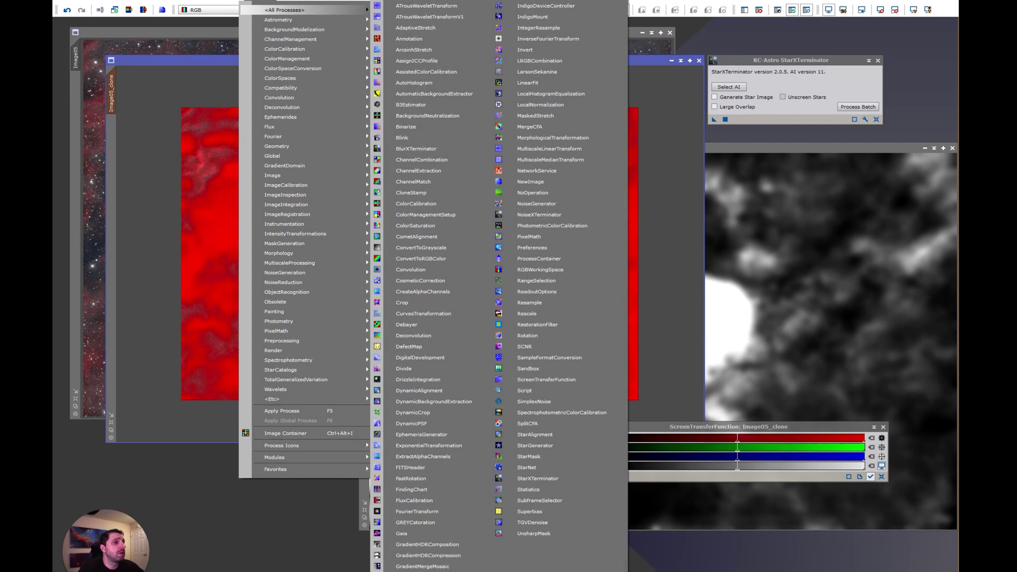
click(419, 566)
click(397, 74)
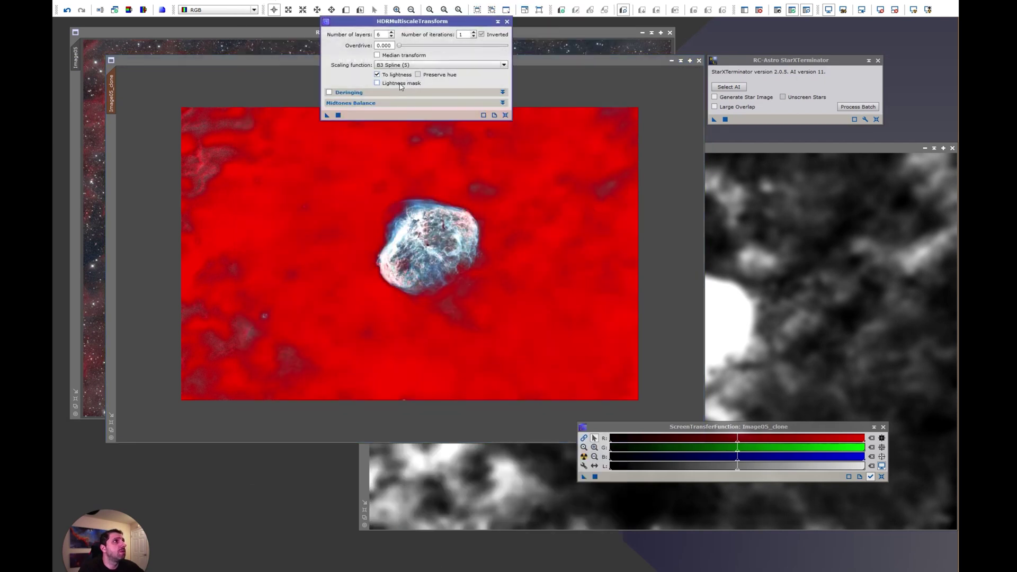
click(231, 4)
click(242, 53)
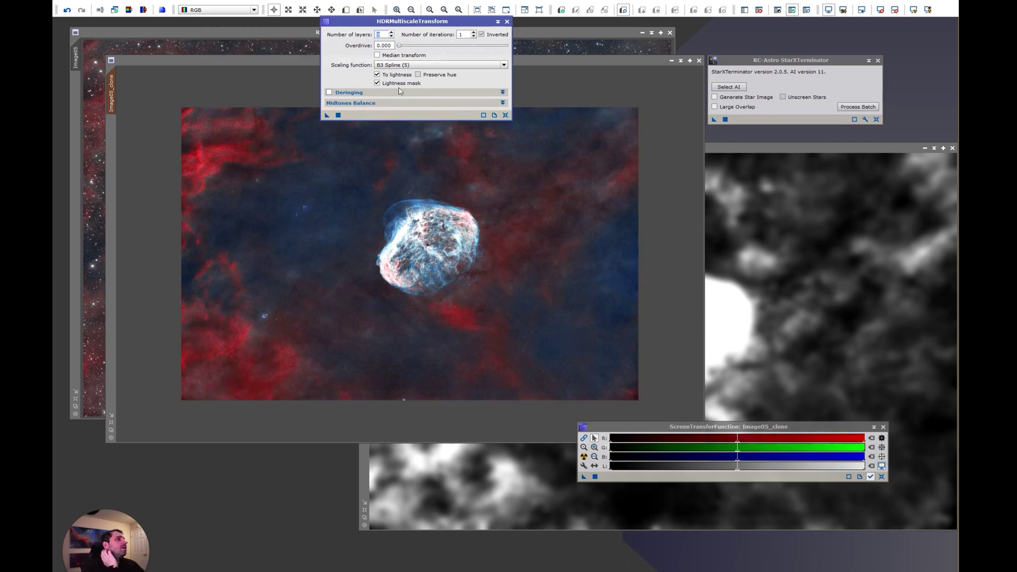
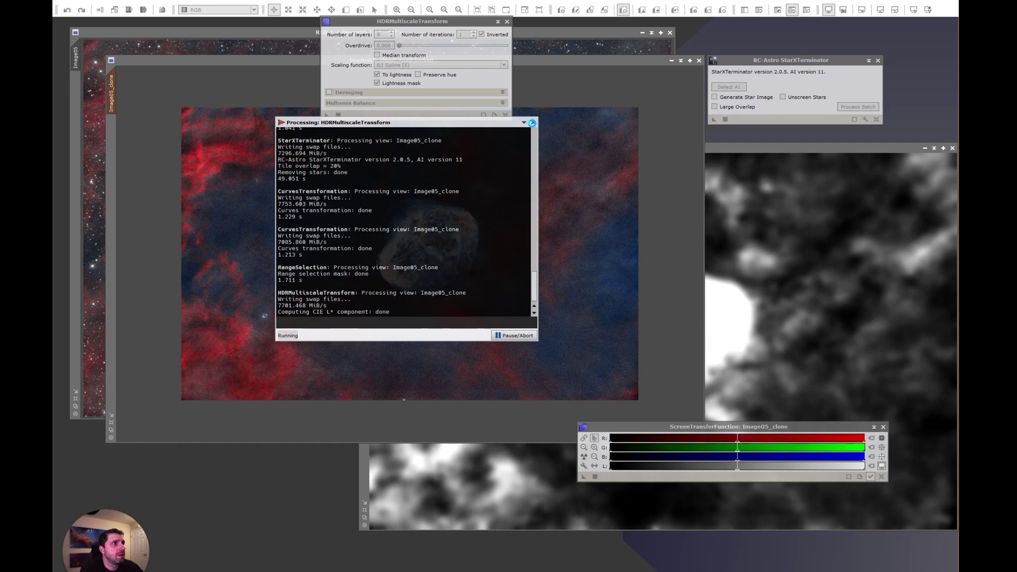
click(507, 21)
- Examine the nebula's core up close, comparing it before and after the HDRMultiscaleTransform
scroll(435, 177, up, 1)
scroll(435, 176, up, 1)
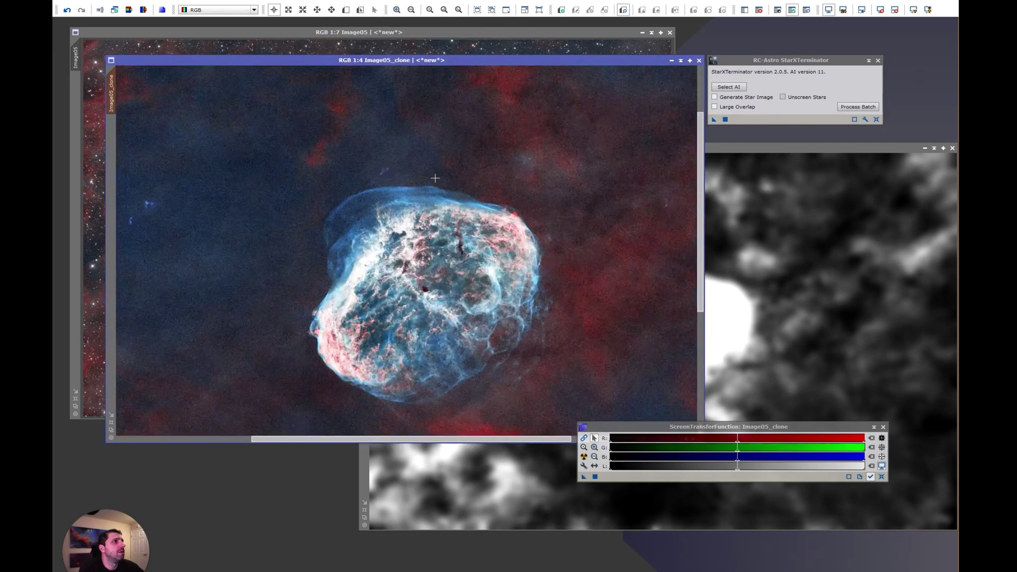
drag(701, 199, 701, 224)
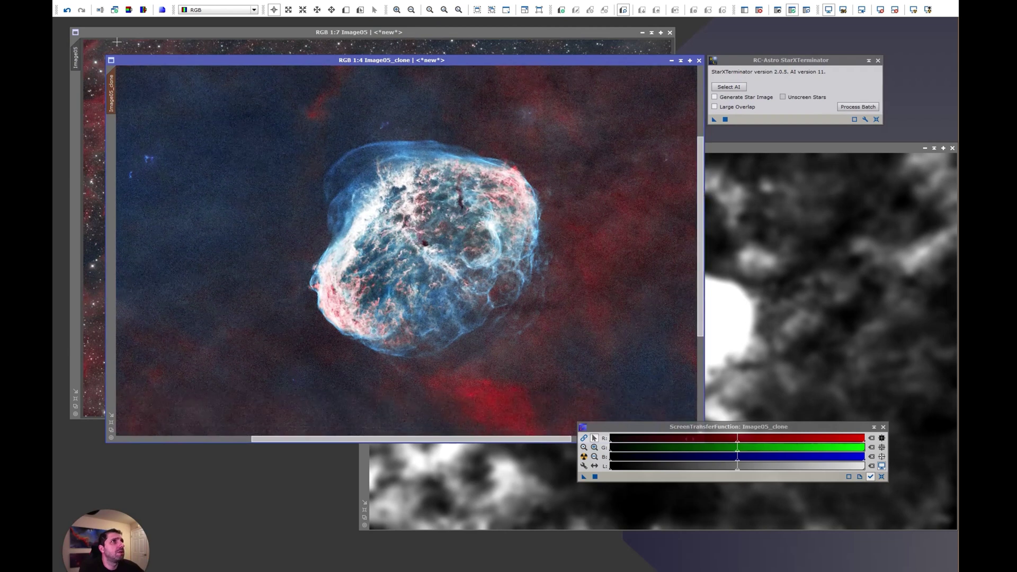
click(67, 10)
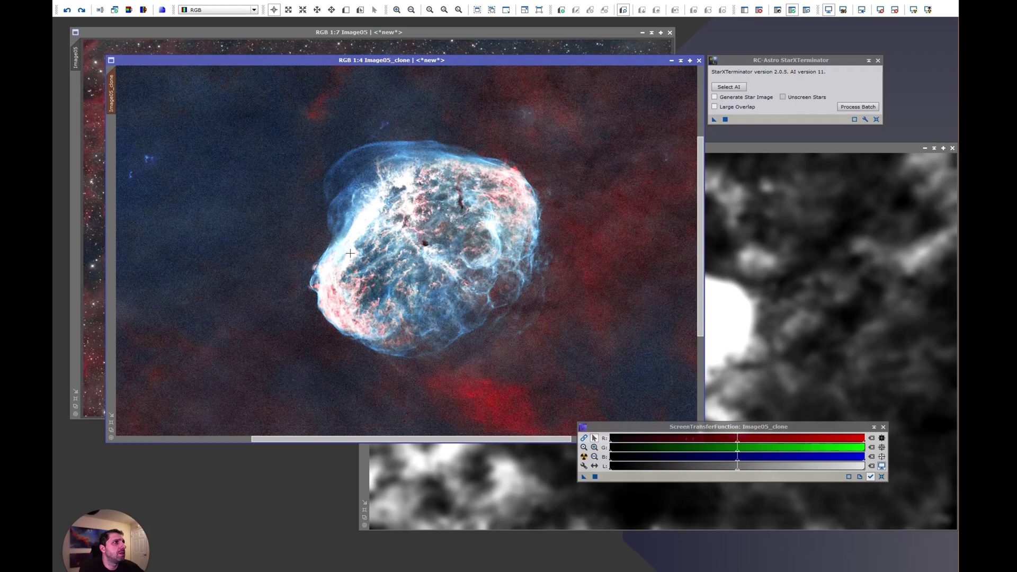
click(81, 9)
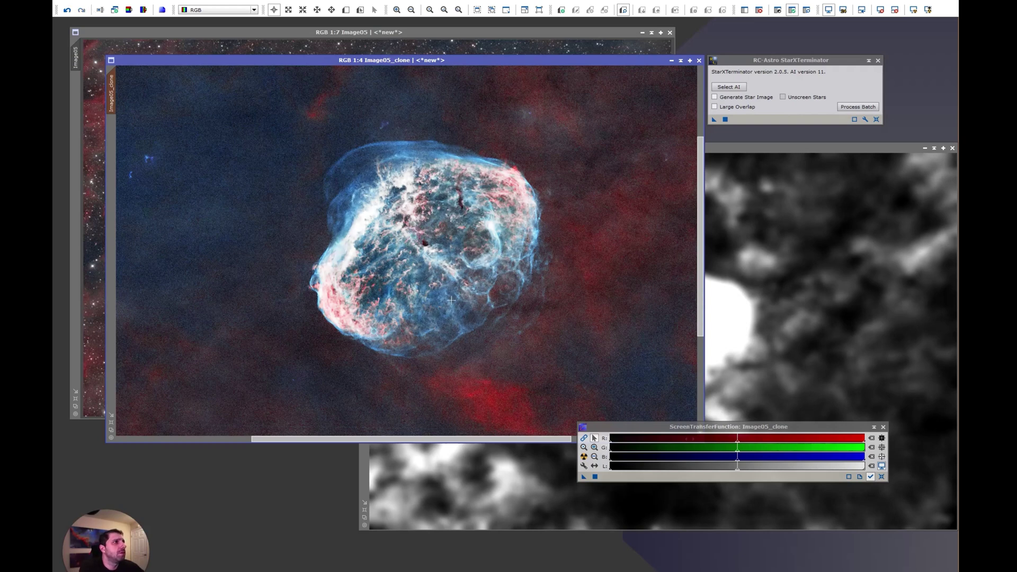
key(ctrl+z)
key(ctrl+y)
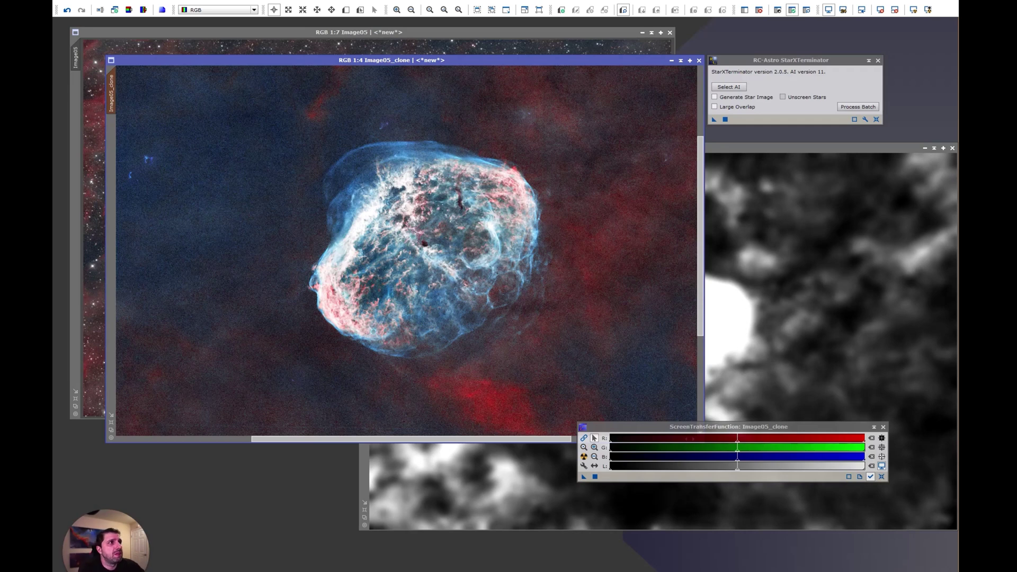
scroll(362, 256, down, 4)
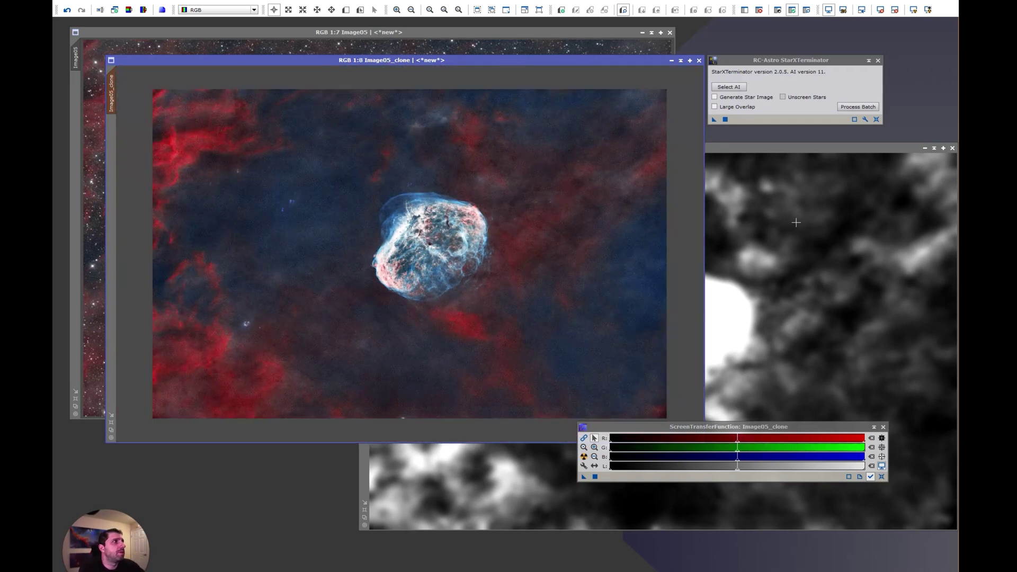
- Apply HDRMultiscaleTransform with 6 layers to the masked starless clone and compare the nebula's core before and after
click(270, 2)
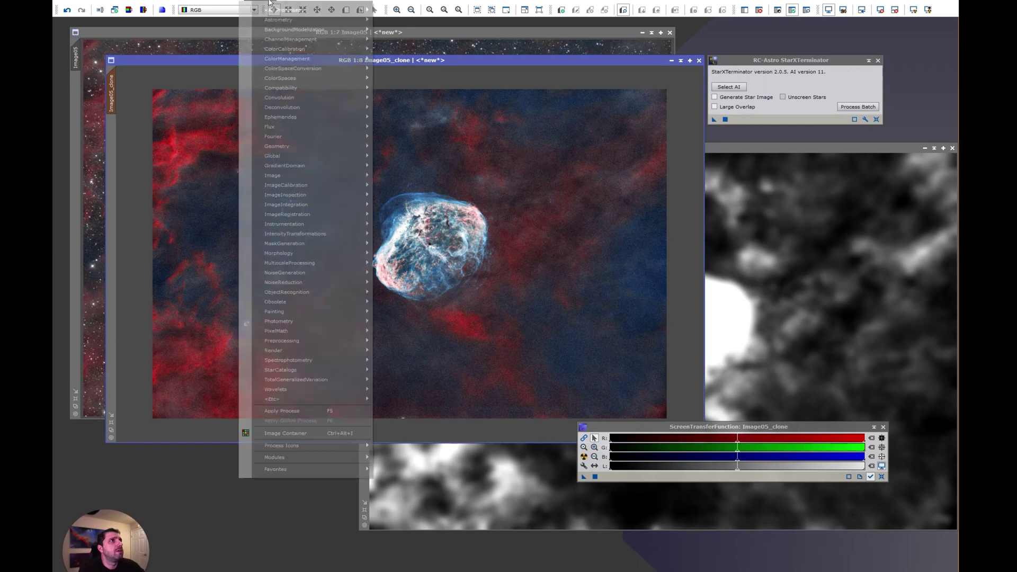
mouse_move(277, 10)
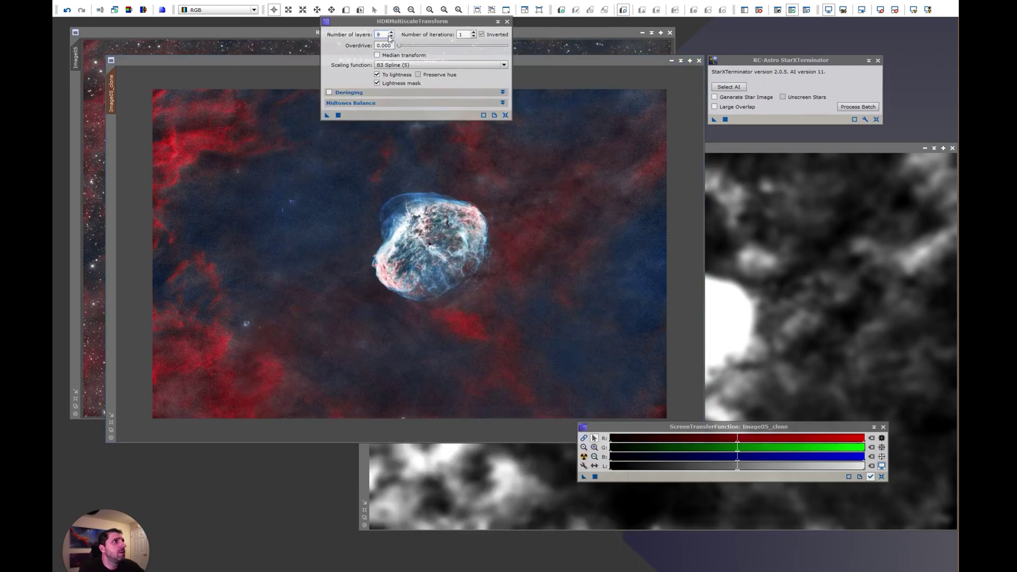
click(392, 36)
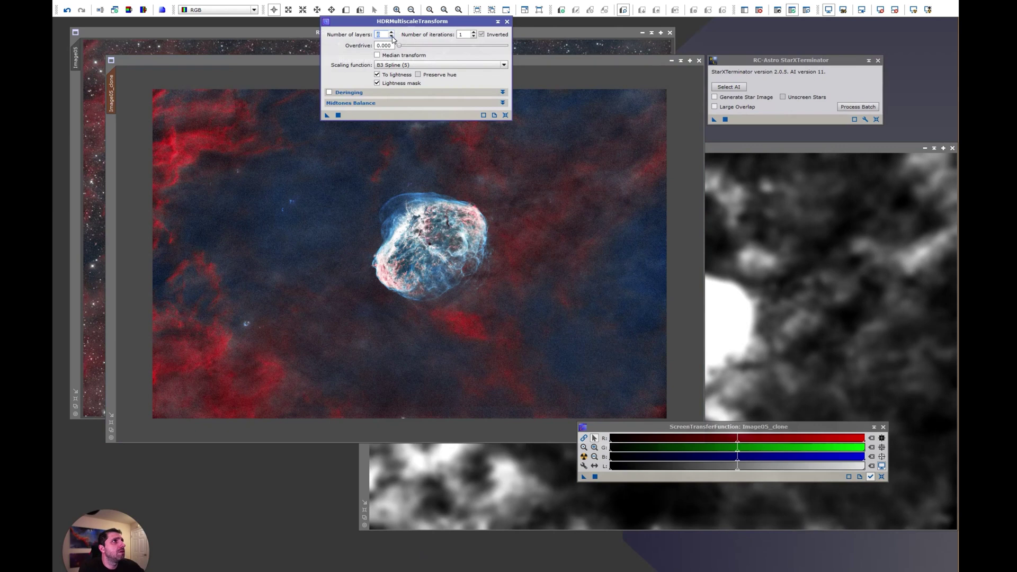
drag(327, 115, 342, 201)
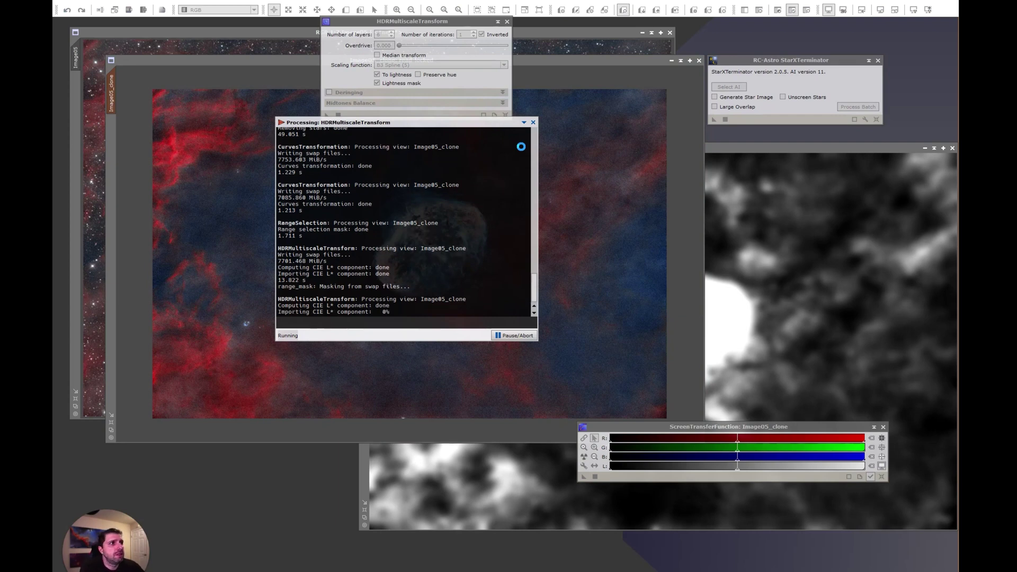
click(533, 123)
scroll(465, 198, up, 2)
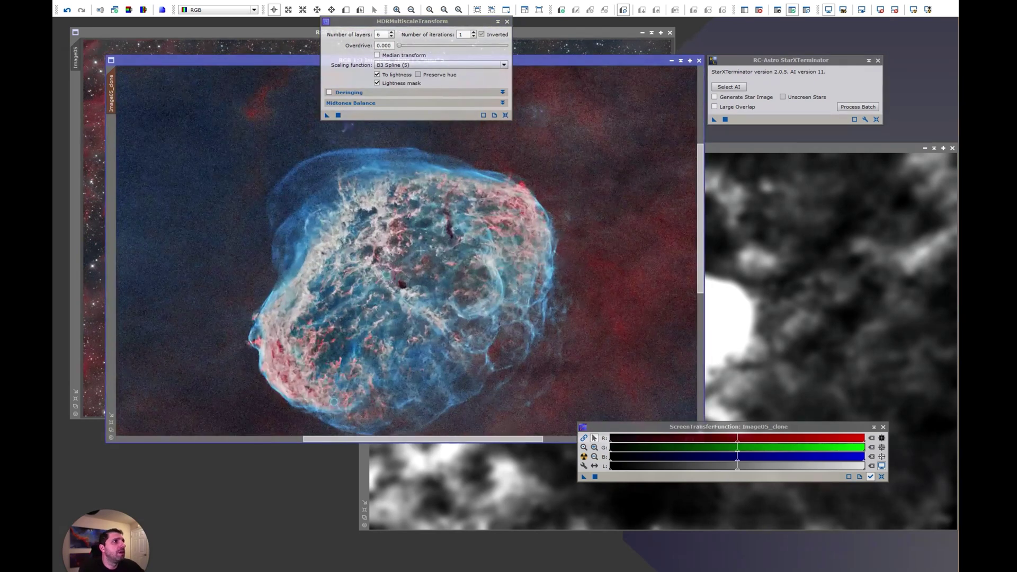
scroll(415, 256, down, 1)
click(67, 10)
click(80, 10)
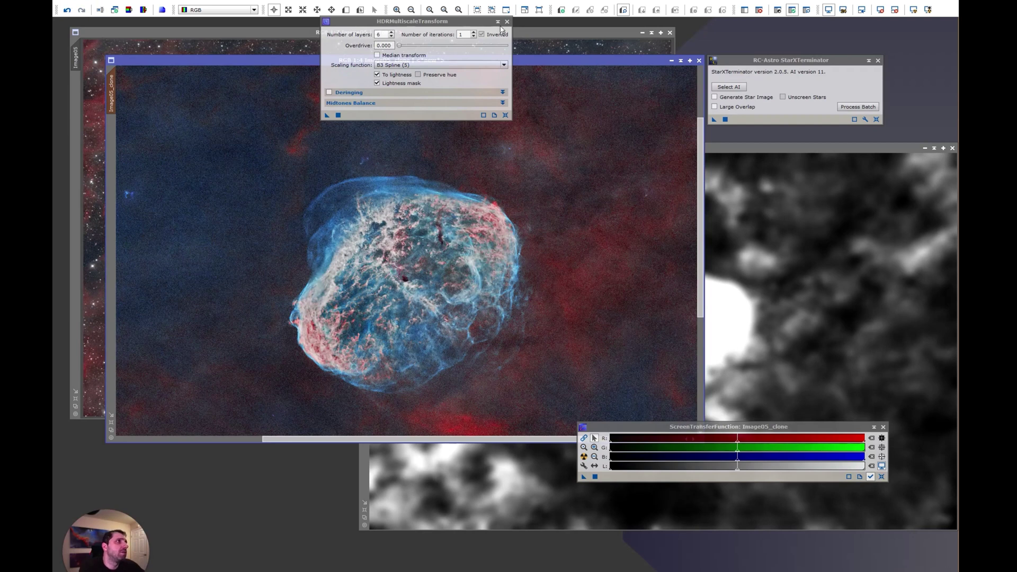
- Undo both HDRMultiscaleTransform passes, apply a single pass with 6 layers to the masked starless clone, and close the process window
click(68, 9)
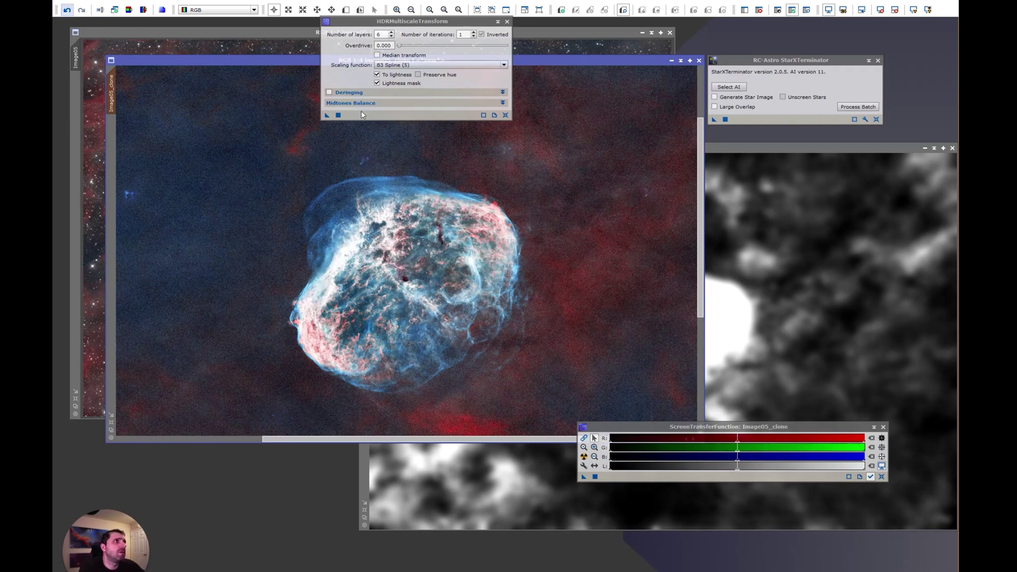
click(68, 10)
drag(327, 114, 353, 217)
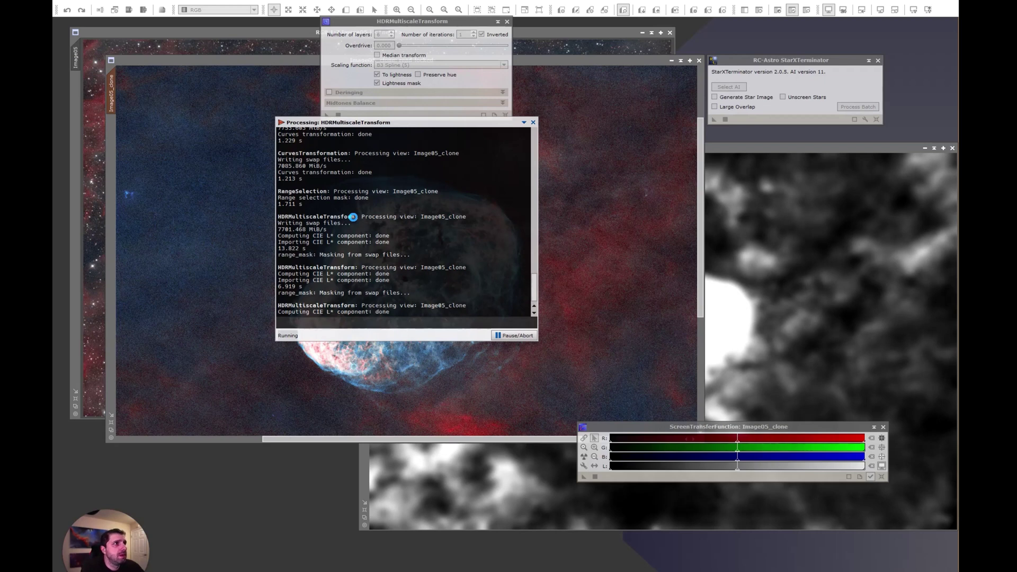
click(525, 124)
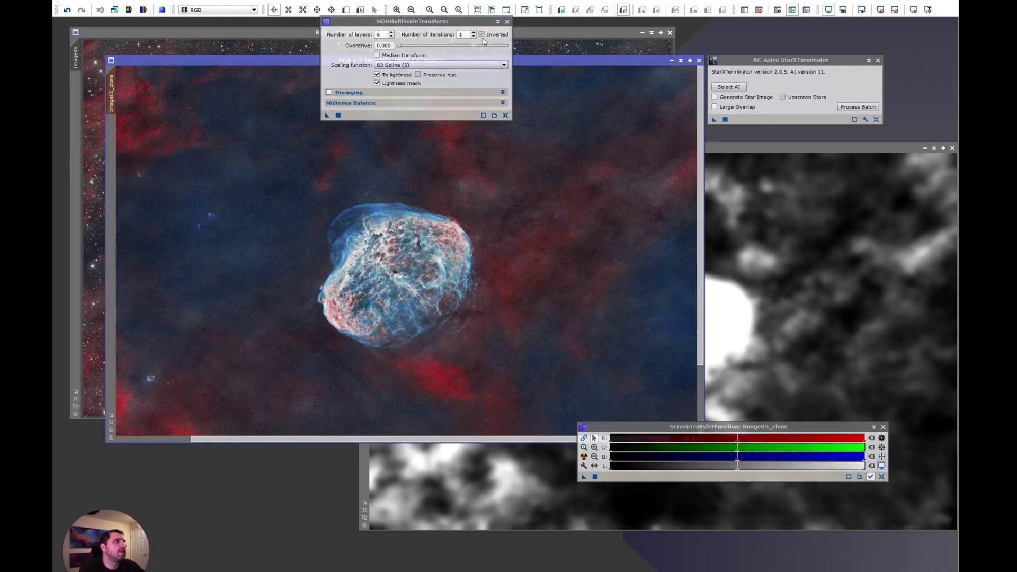
click(506, 21)
scroll(332, 189, down, 1)
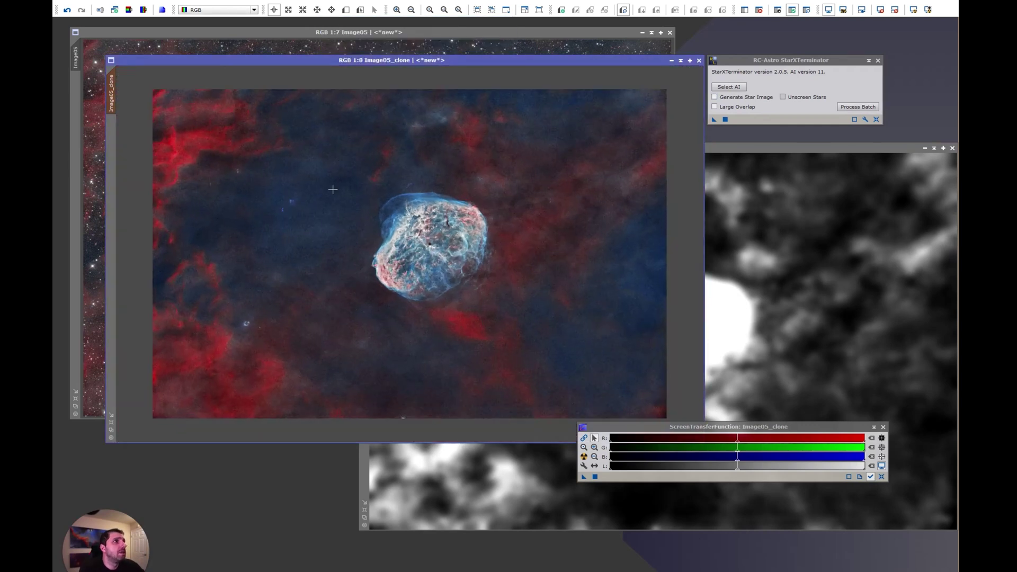
- Close the range mask image and release it as the starless clone's mask
click(952, 149)
click(481, 320)
scroll(397, 224, up, 1)
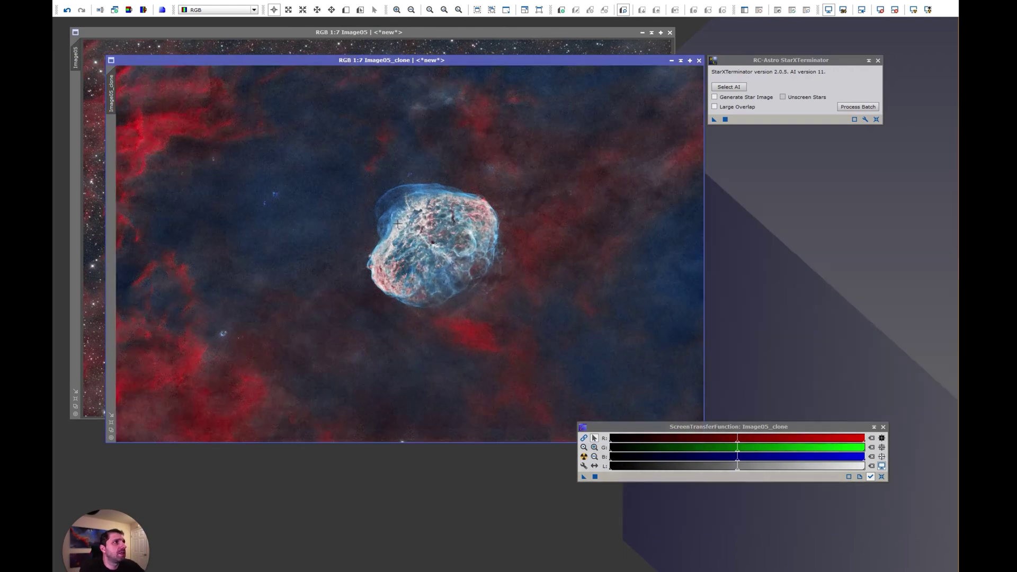
scroll(397, 224, up, 1)
scroll(398, 222, down, 1)
scroll(402, 223, down, 1)
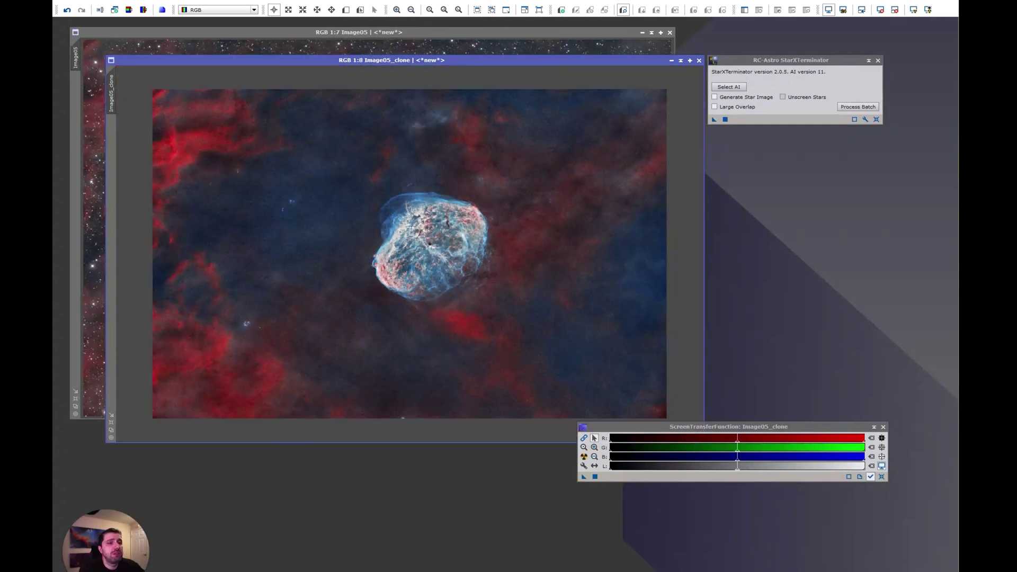
- Reduce noise in the starless clone with NoiseXTerminator at Denoise 0.90 and Detail 0.15, and inspect the nebula up close
click(257, 2)
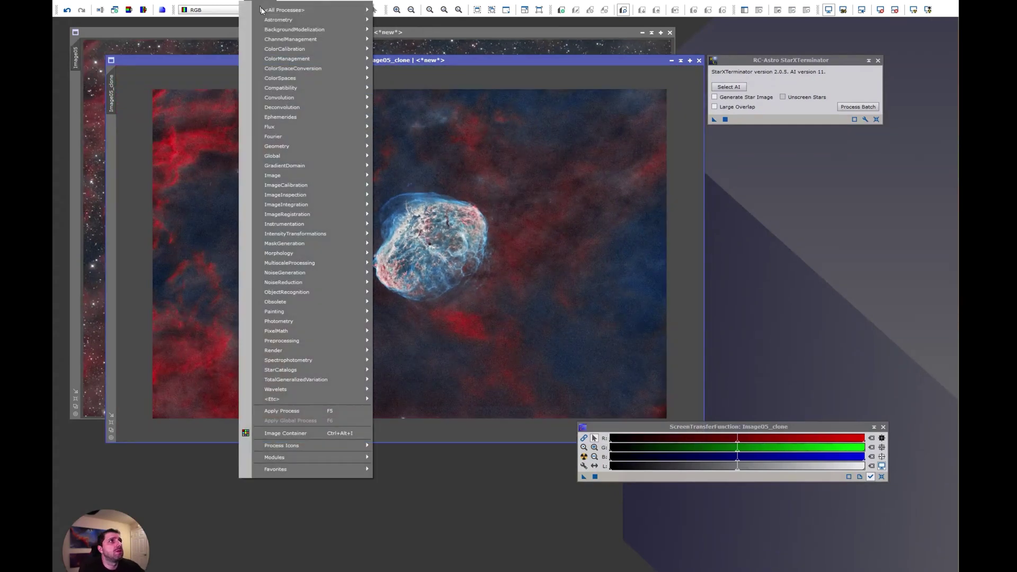
mouse_move(286, 10)
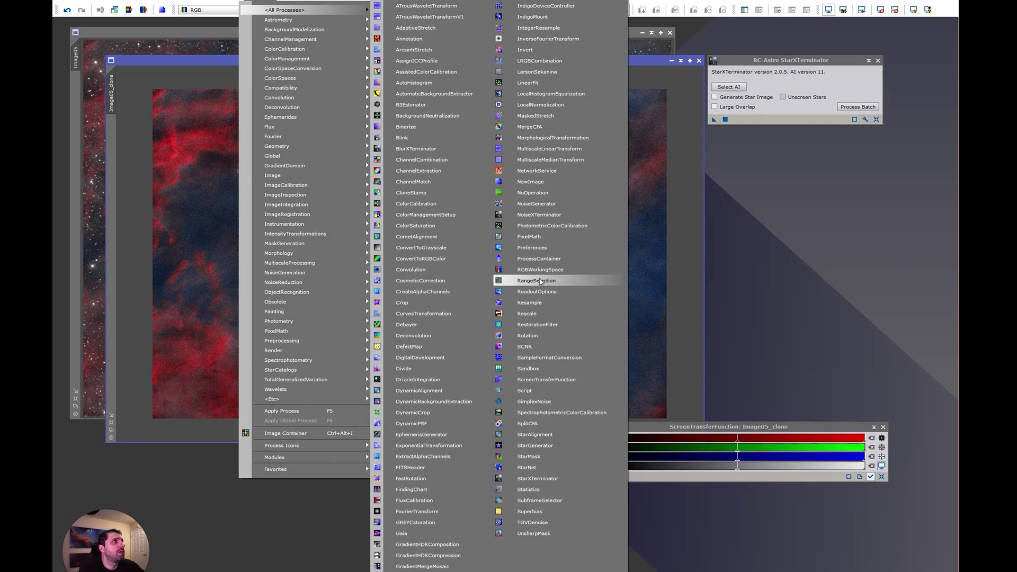
click(538, 215)
drag(458, 54, 787, 141)
drag(715, 191, 469, 226)
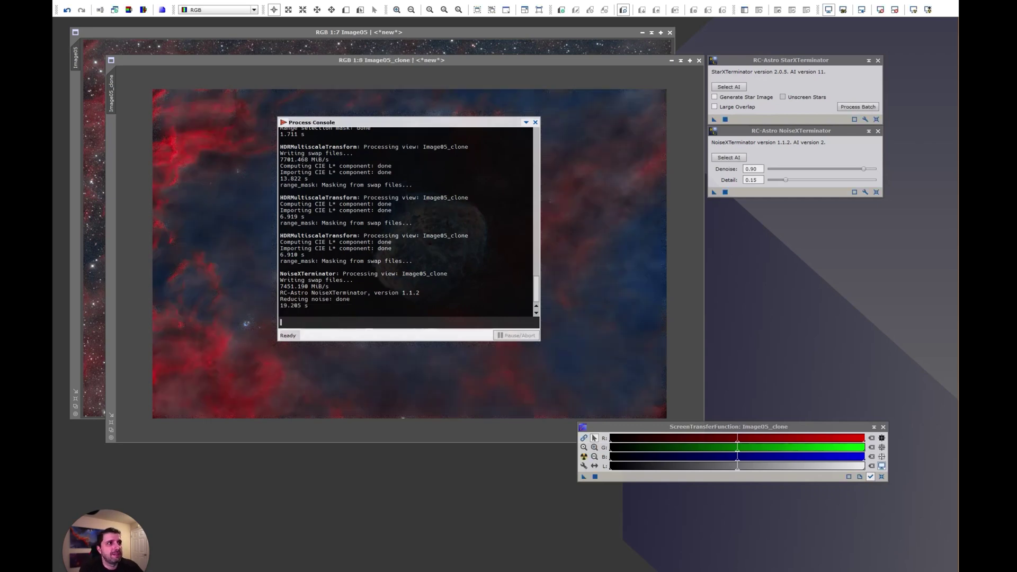
click(535, 123)
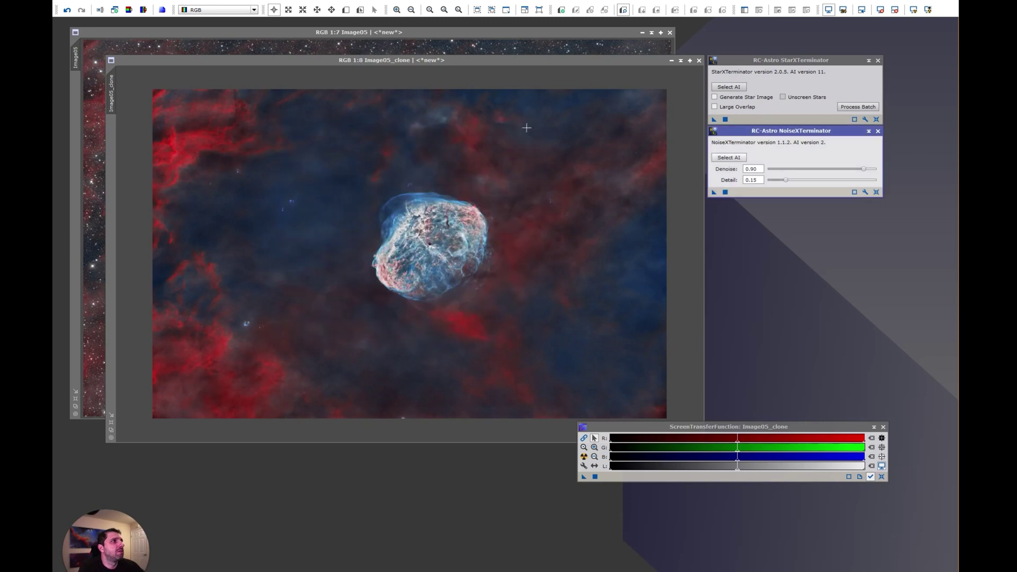
scroll(374, 249, up, 3)
scroll(374, 248, up, 1)
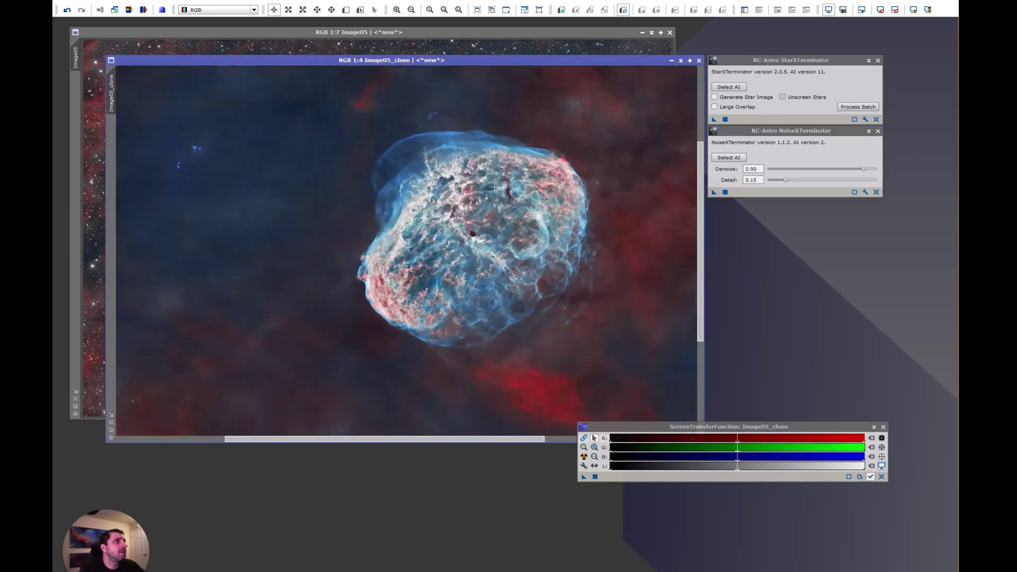
scroll(437, 254, up, 1)
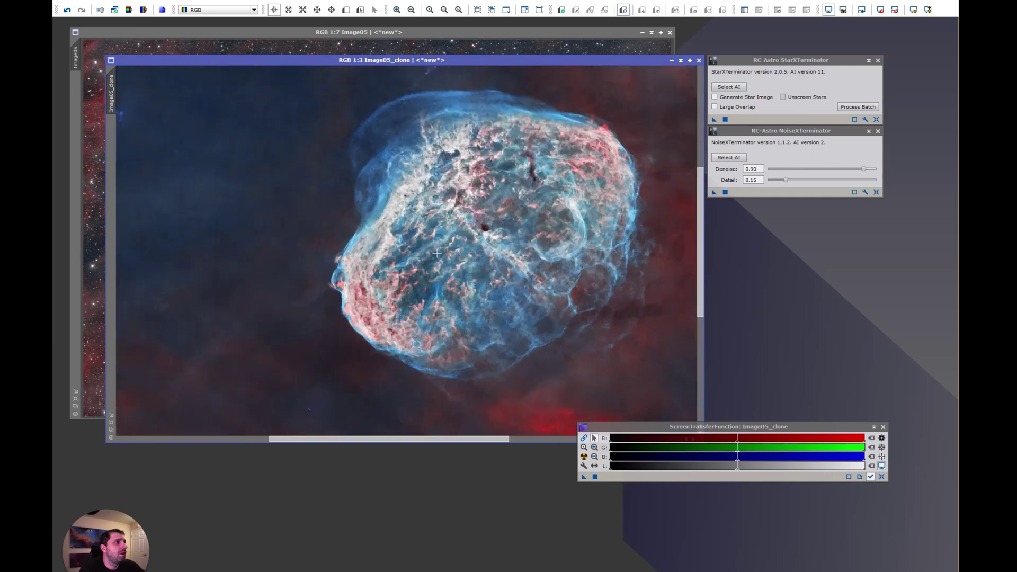
scroll(437, 253, down, 5)
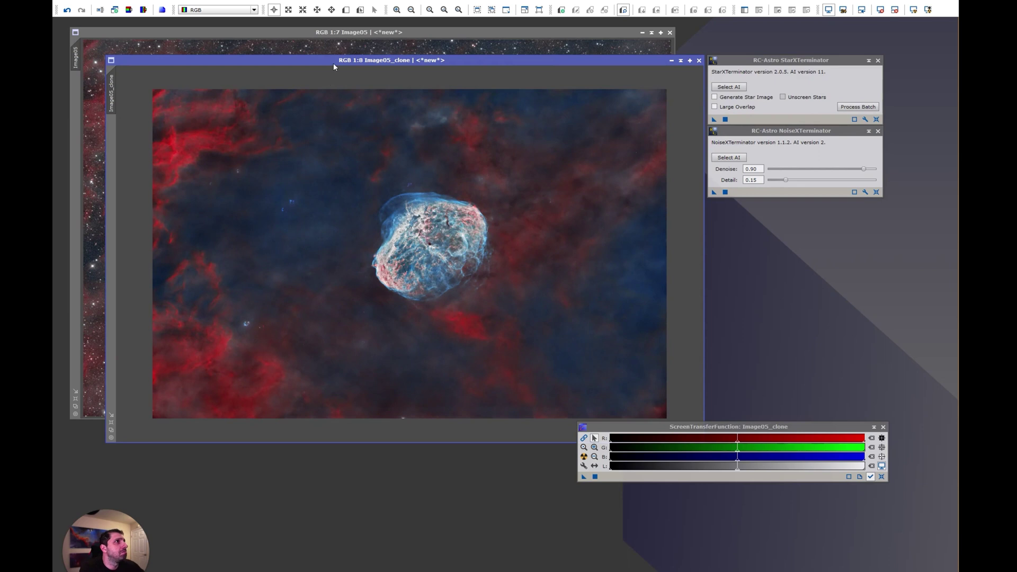
- Extract a star-only image from Image05 using StarXTerminator with Generate Star Image enabled, and undo the star removal on Image05
click(342, 45)
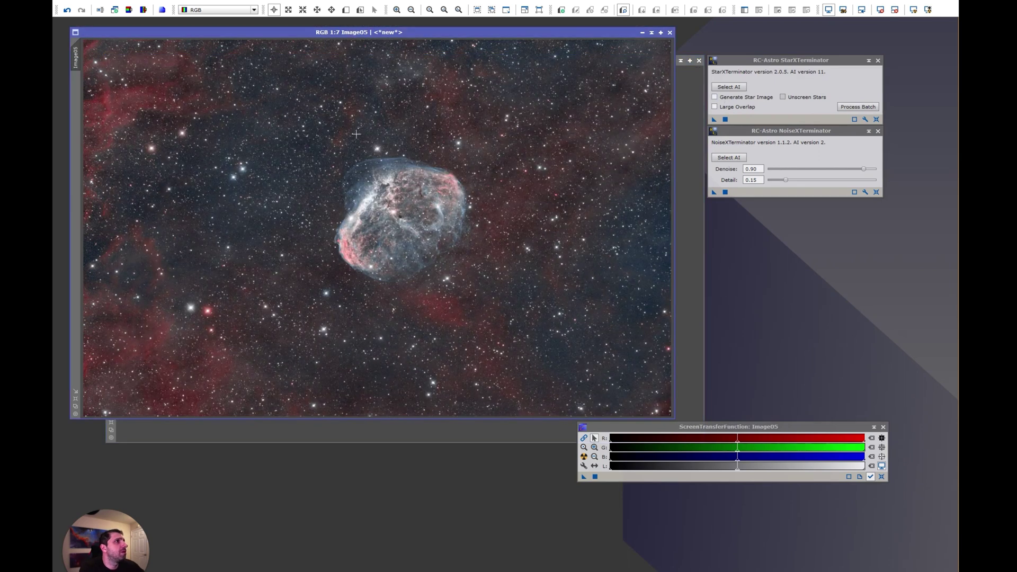
click(728, 97)
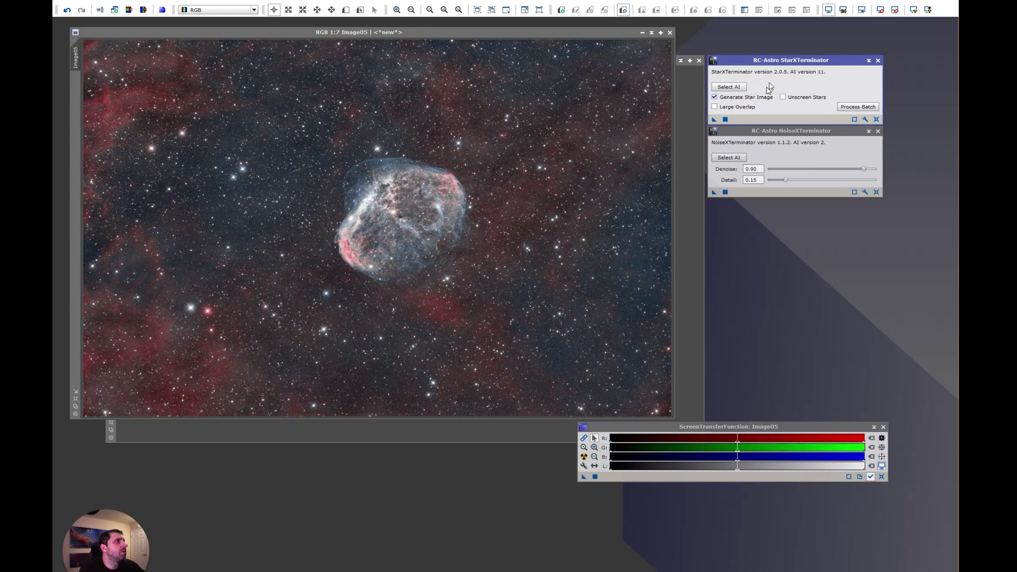
drag(714, 119, 376, 155)
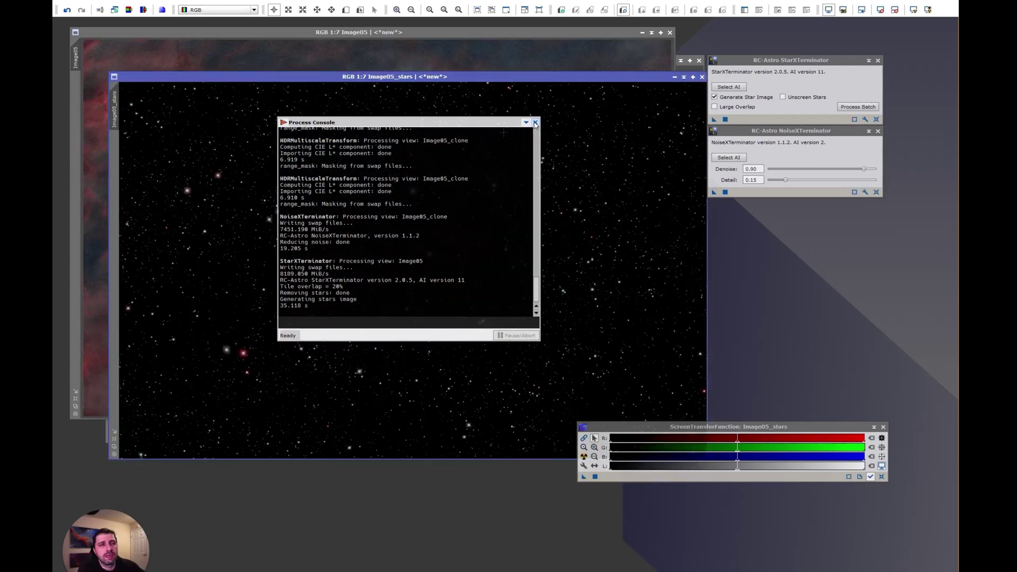
click(535, 123)
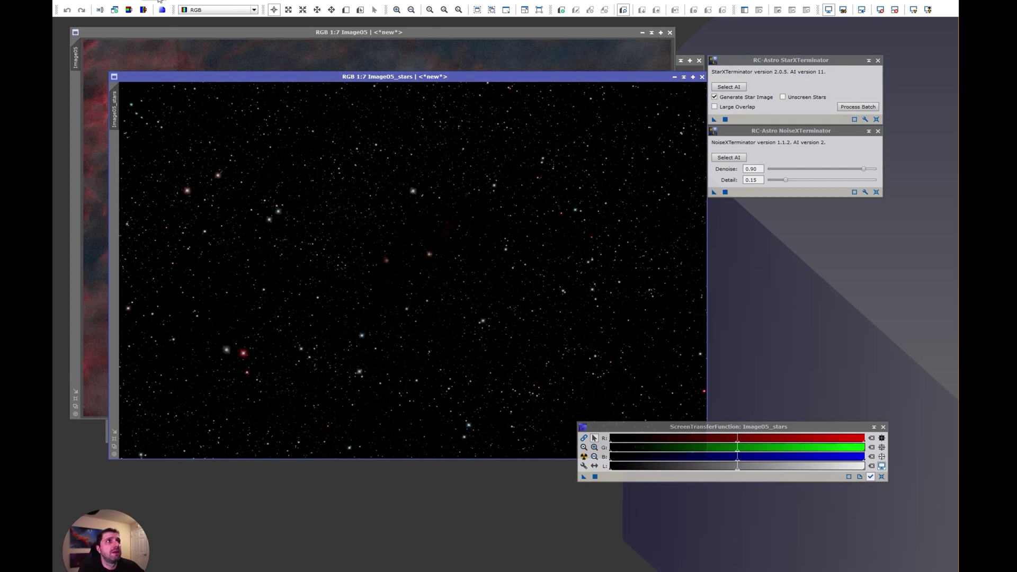
click(205, 67)
click(67, 9)
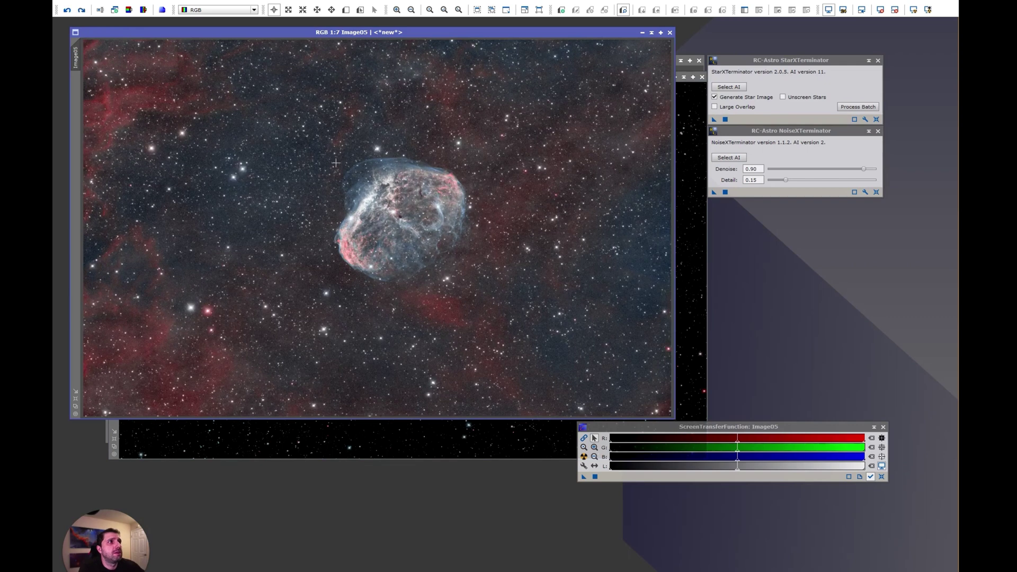
- Convert the star-only image to grayscale and apply it as a mask to Image05
click(684, 214)
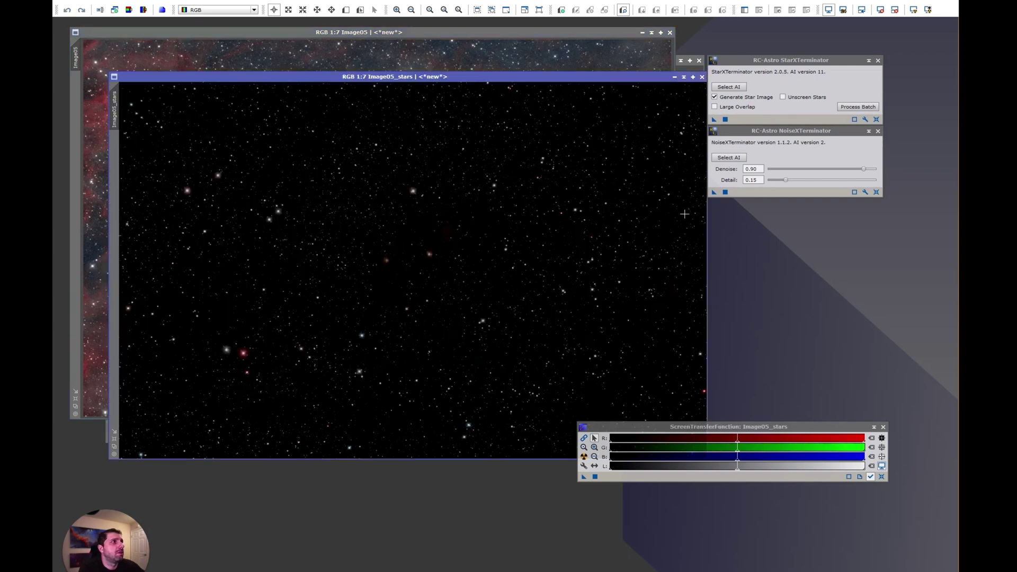
click(175, 1)
click(176, 79)
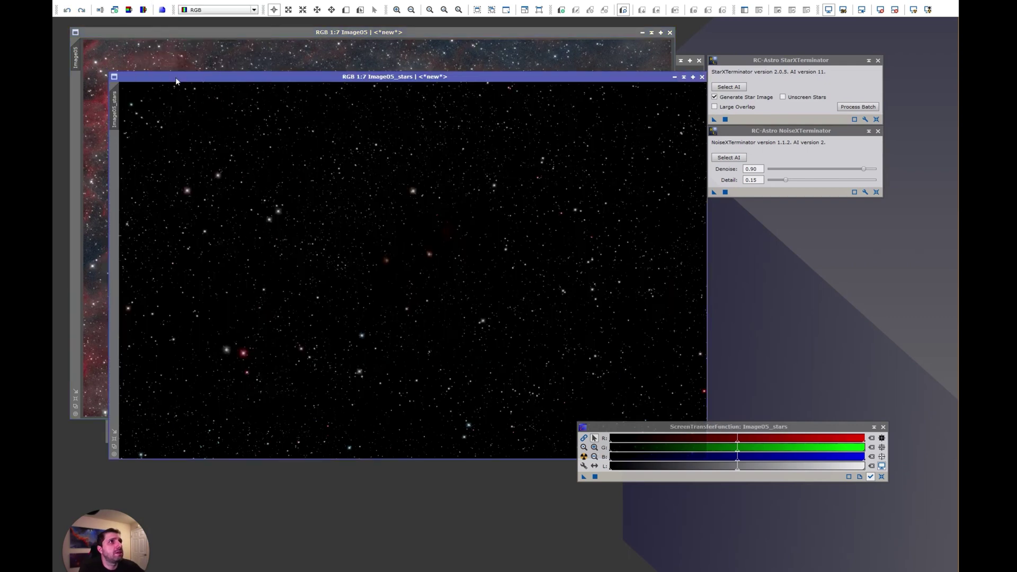
click(158, 1)
mouse_move(185, 82)
click(294, 81)
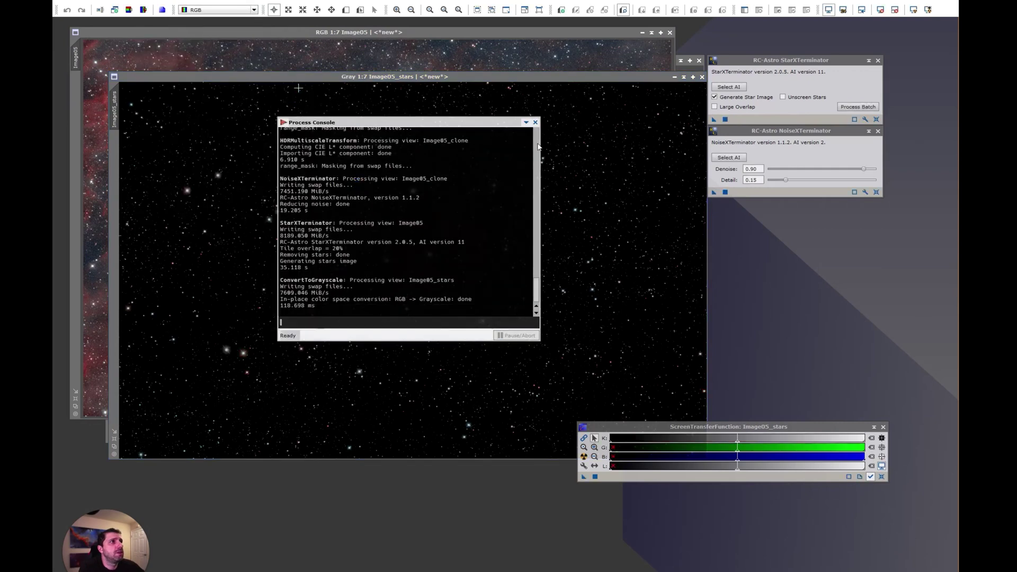
click(535, 123)
drag(120, 101, 79, 93)
click(138, 58)
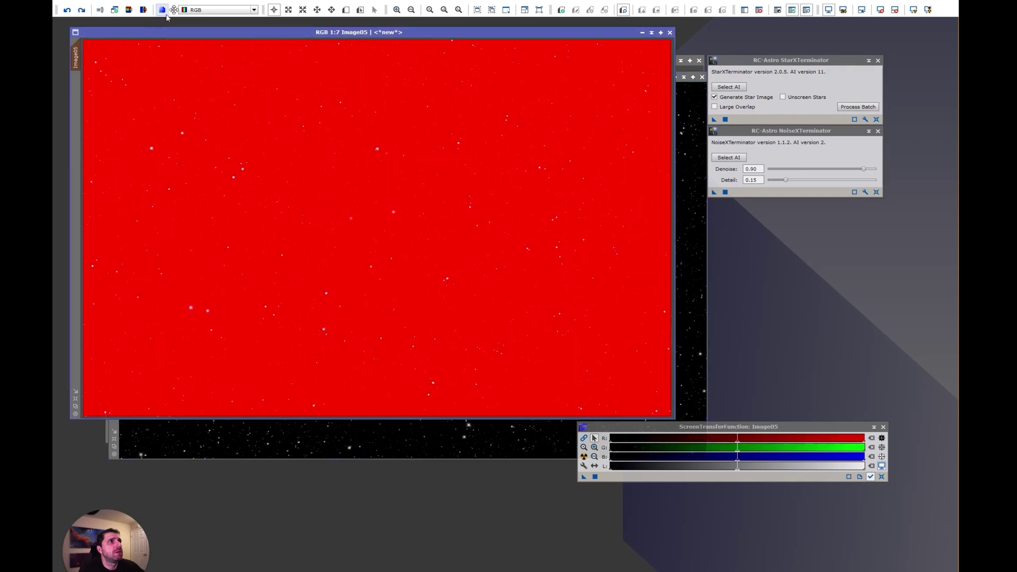
click(260, 1)
mouse_move(318, 233)
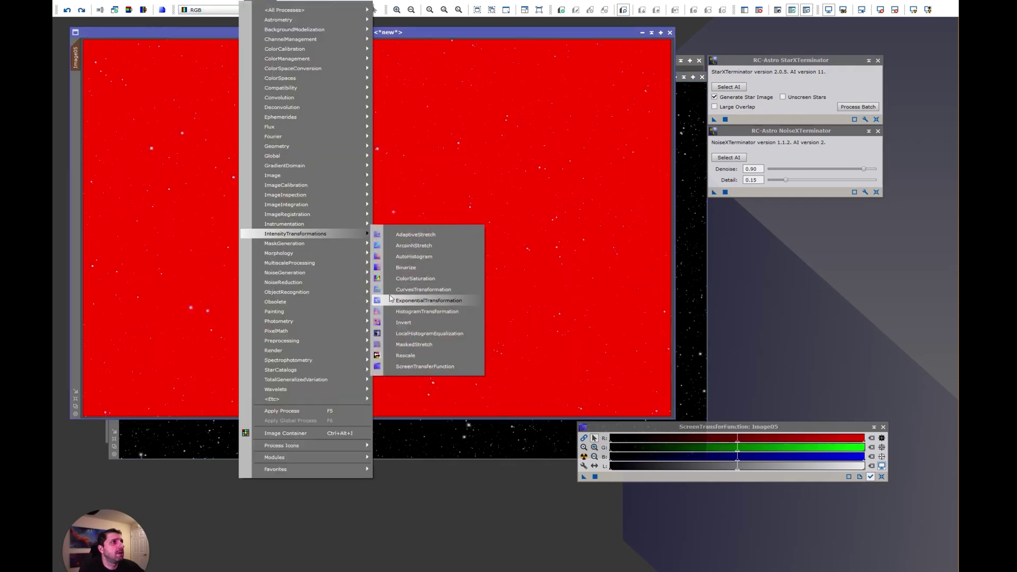
click(391, 298)
click(658, 284)
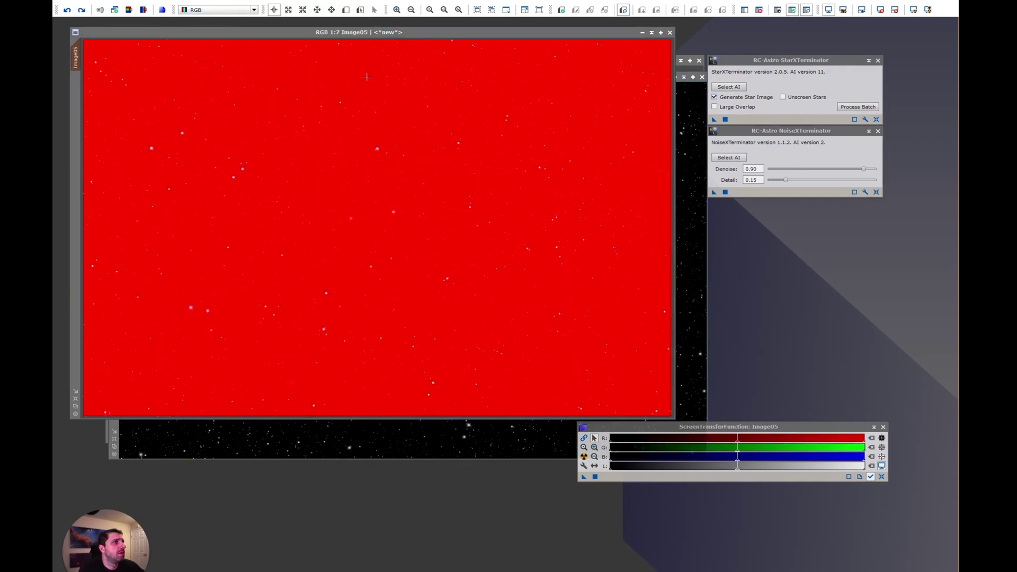
- Minimize the star-only image window and open PixelMath beside the starless clone
click(367, 100)
click(685, 84)
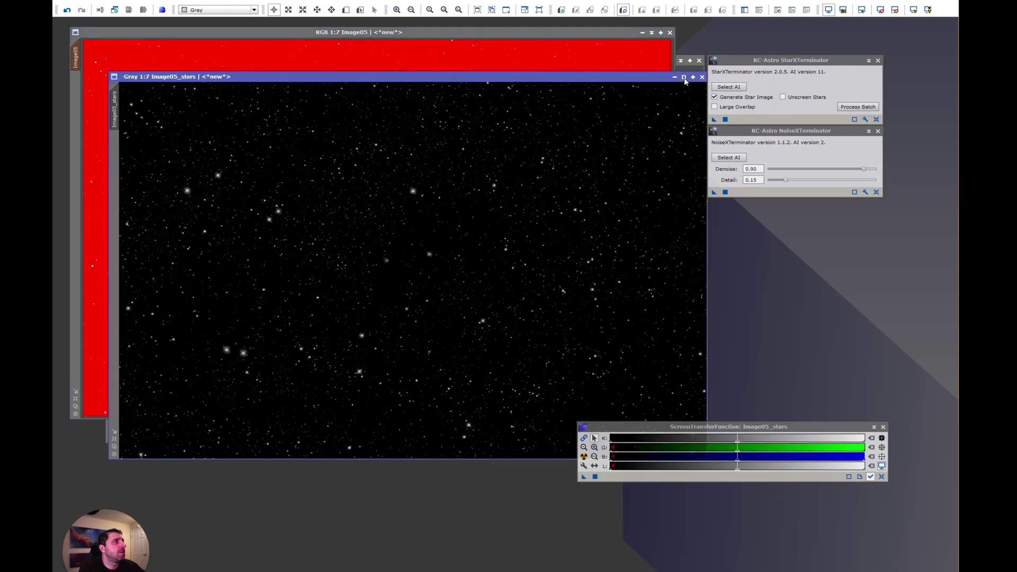
click(680, 69)
click(258, 3)
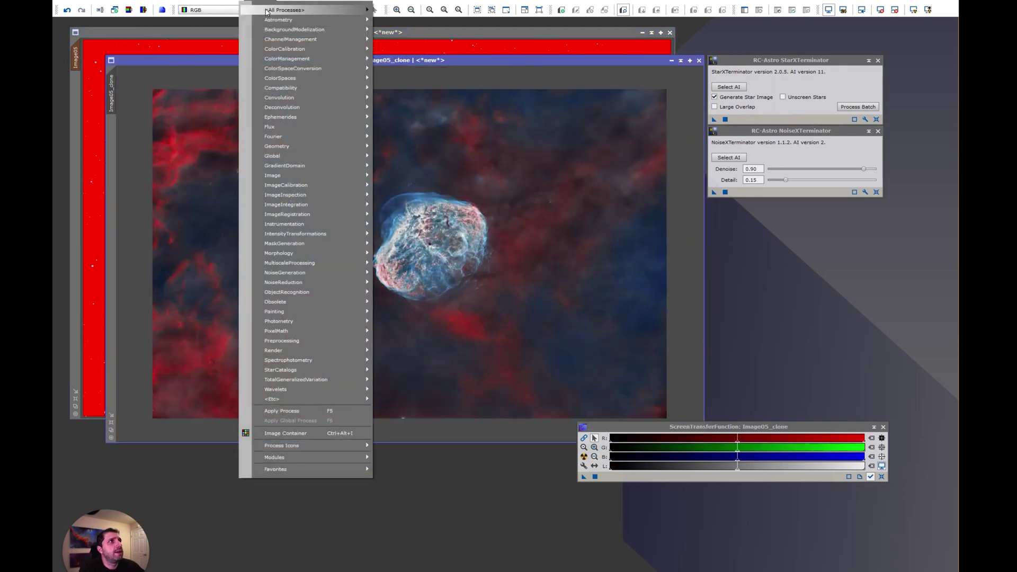
mouse_move(285, 10)
click(529, 237)
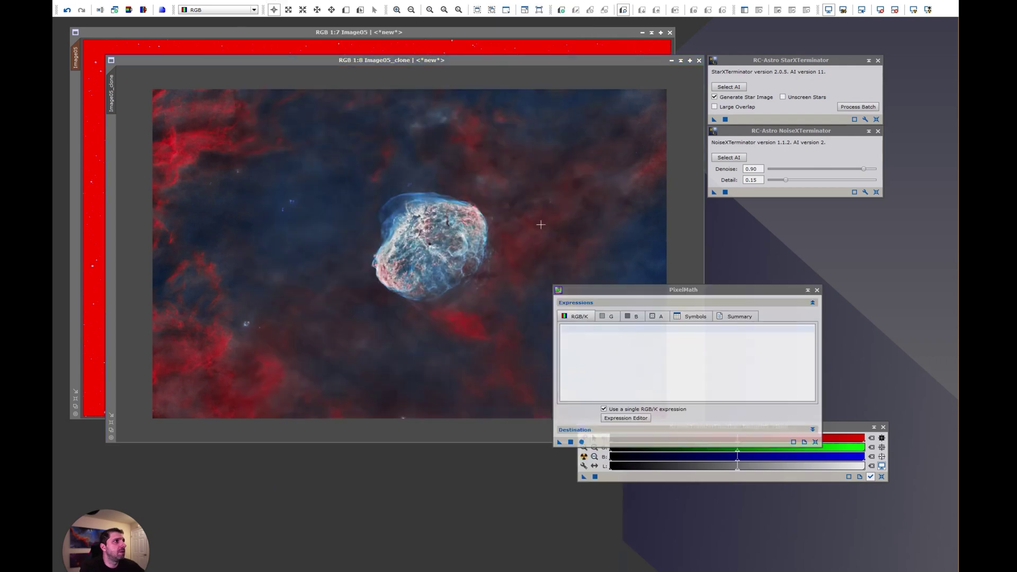
double_click(111, 93)
click(563, 314)
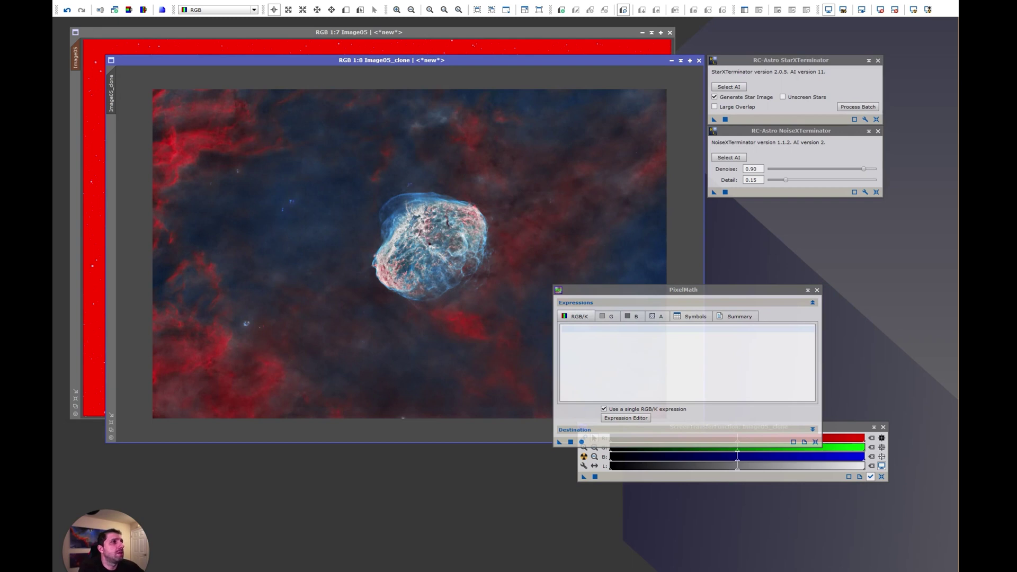
drag(646, 291, 744, 235)
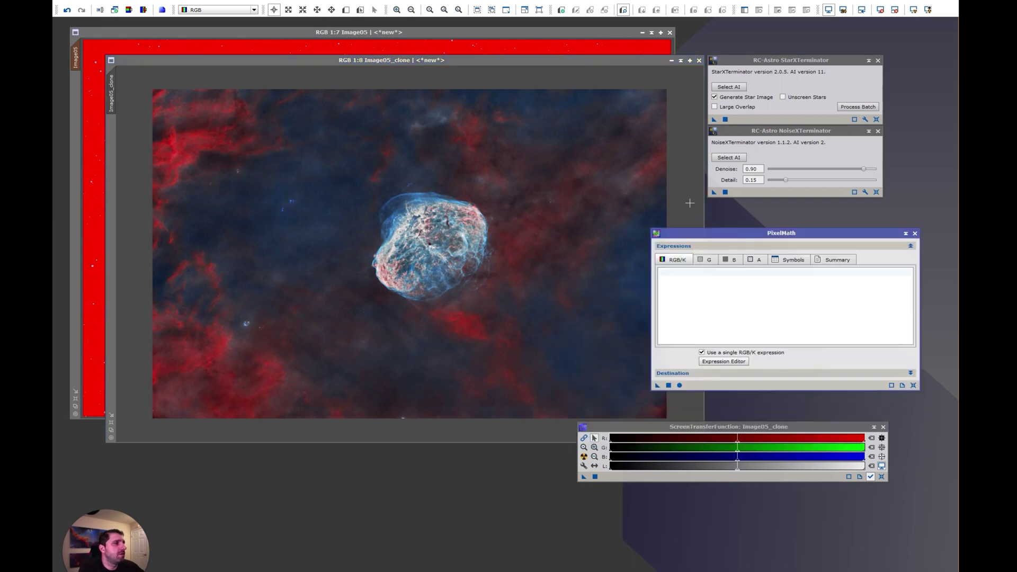
- Enter the starless clone's identifier, Image05_clone, as the single RGB/K expression in PixelMath
click(259, 2)
mouse_move(285, 10)
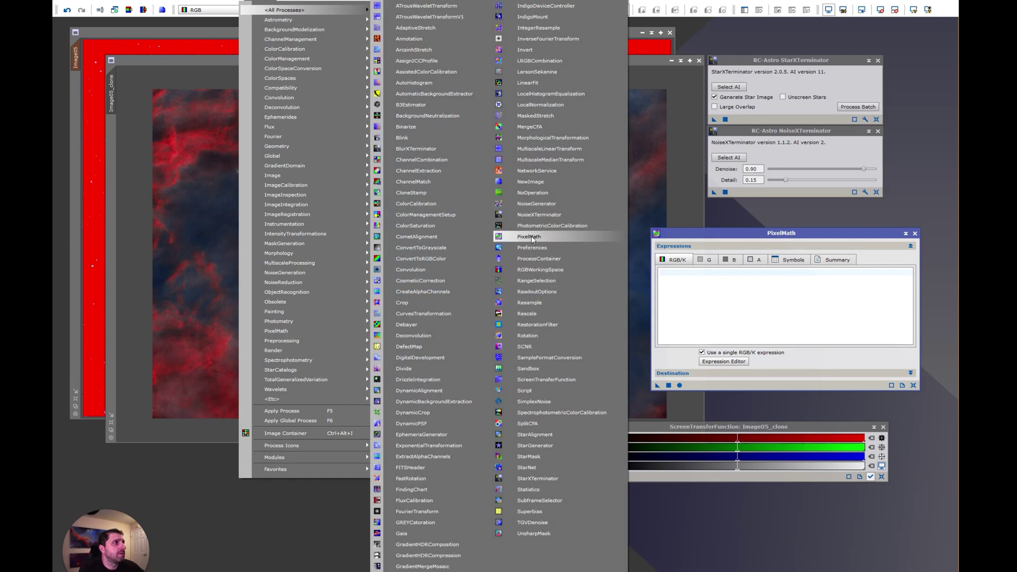
click(635, 249)
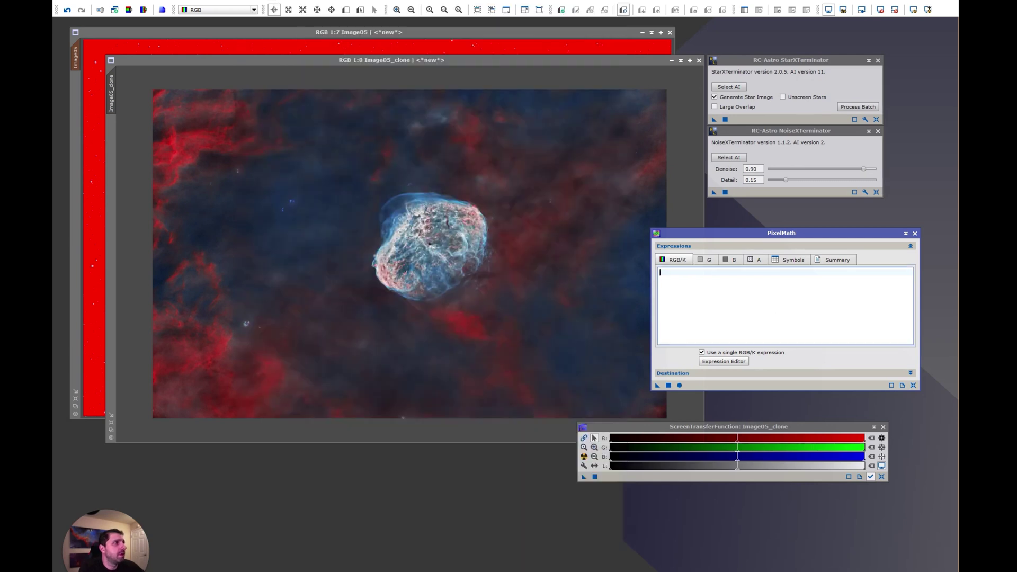
double_click(111, 93)
key(ctrl+c)
click(562, 314)
click(715, 318)
key(ctrl+v)
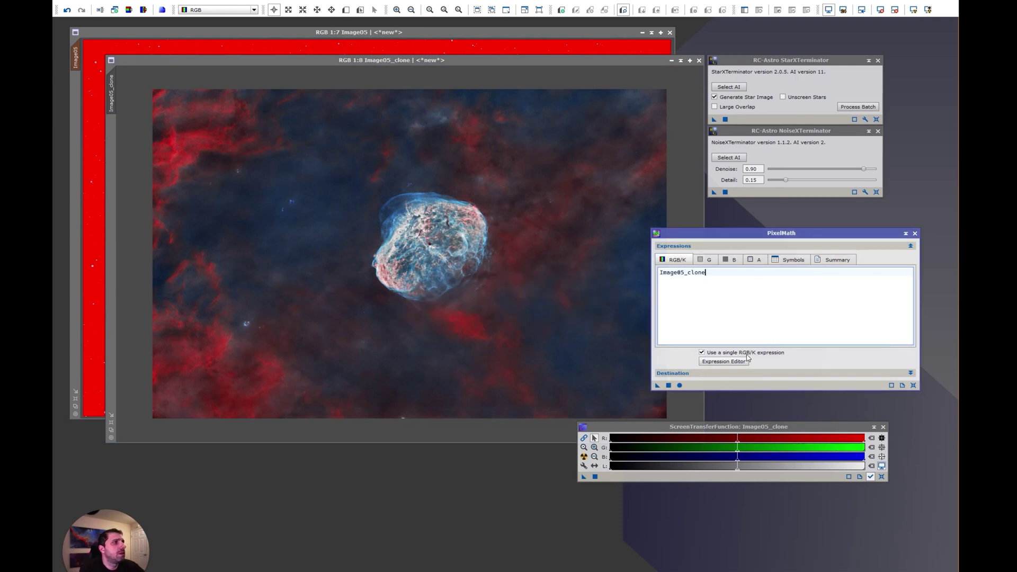
- Invert the star mask on Image05 and hide the mask overlay
click(262, 53)
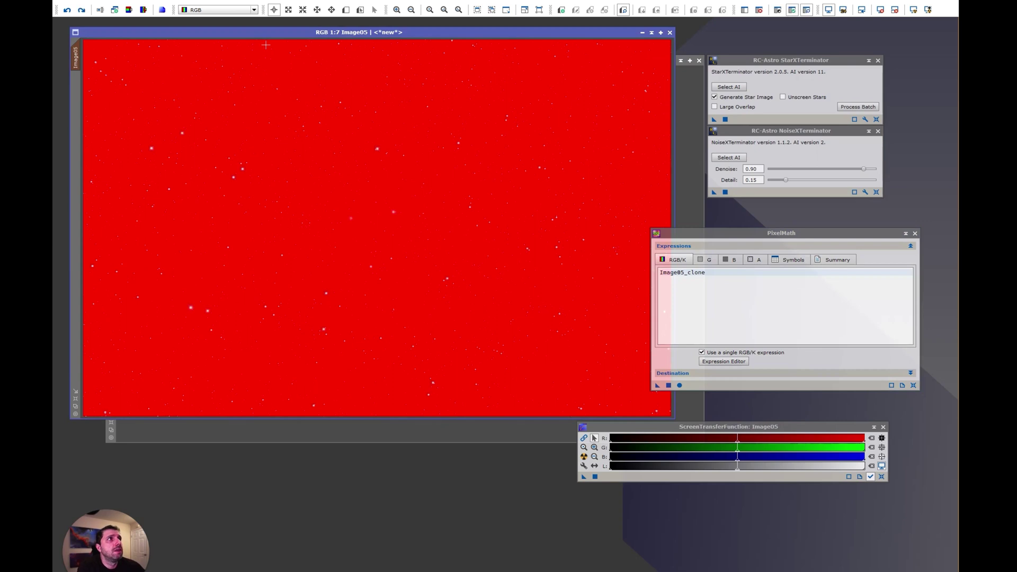
click(228, 1)
click(235, 36)
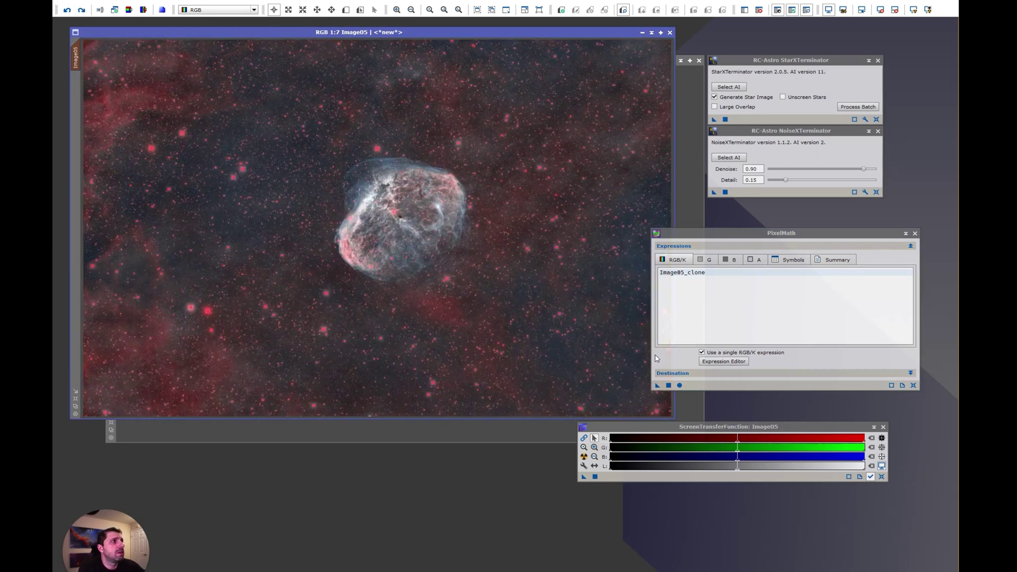
click(225, 2)
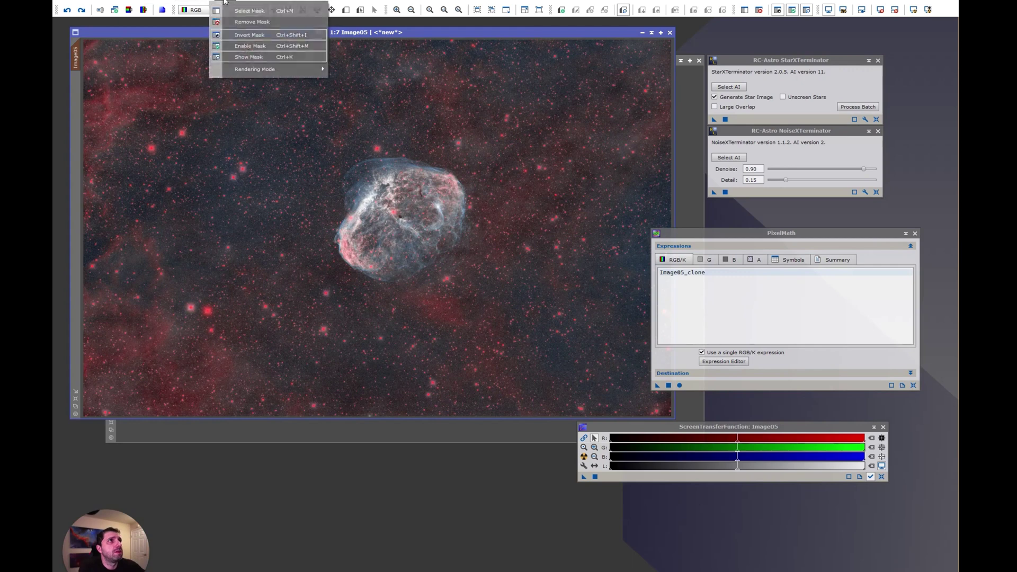
click(249, 57)
- Apply the PixelMath expression to Image05 through the inverted star mask and inspect the stars and background up close
click(669, 385)
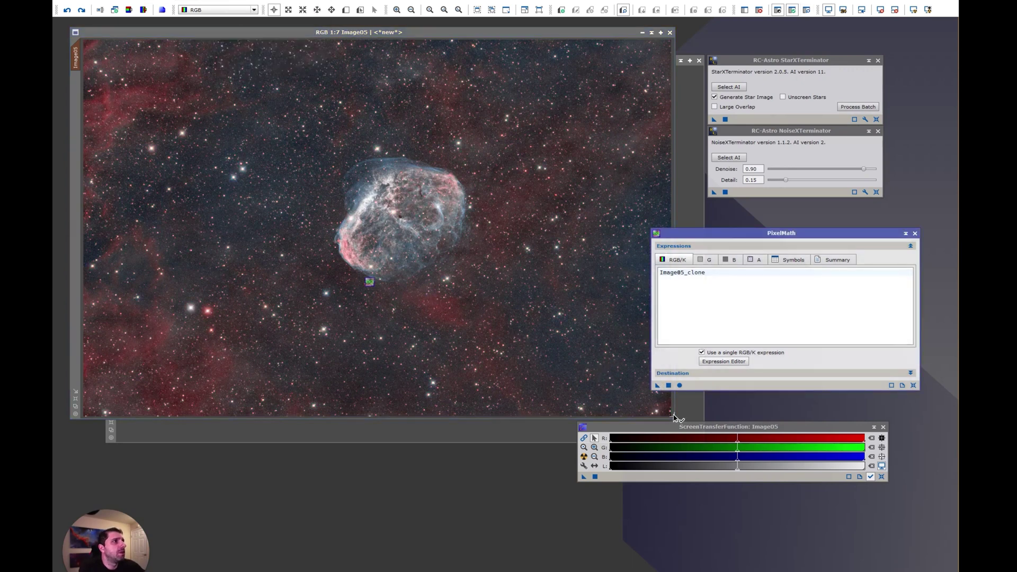
click(535, 122)
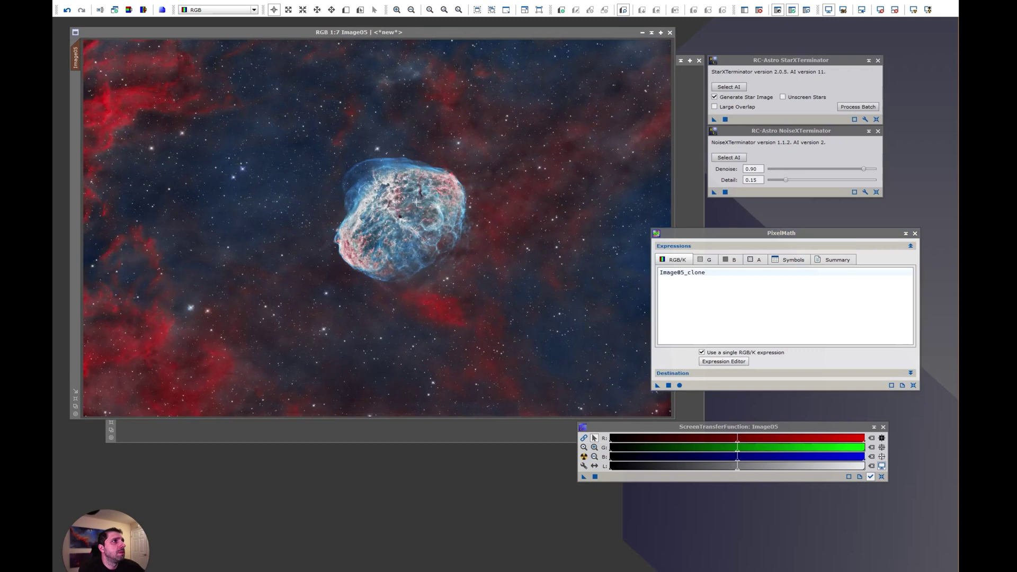
scroll(373, 220, up, 4)
scroll(373, 220, down, 4)
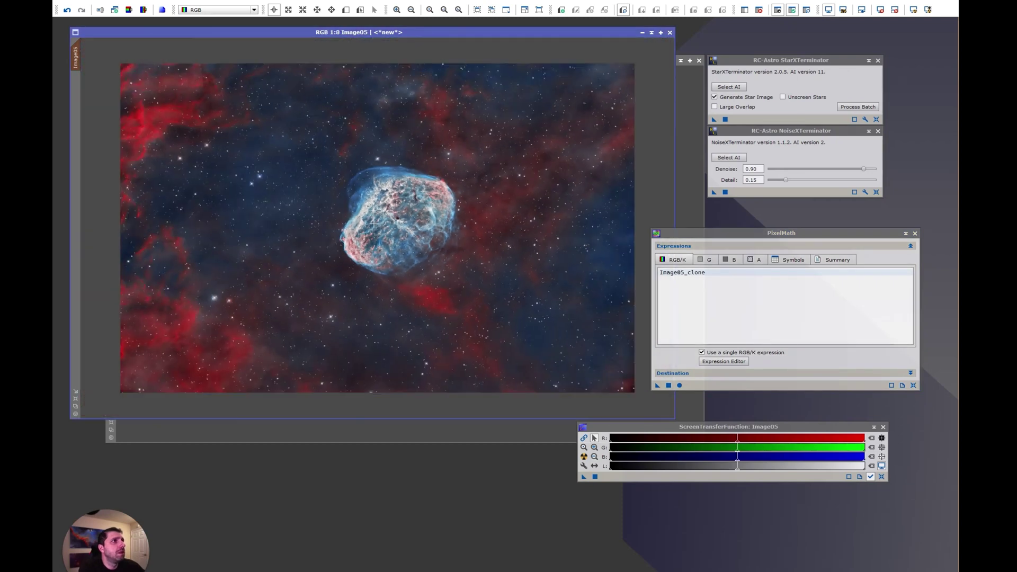
scroll(374, 220, up, 1)
scroll(320, 301, down, 2)
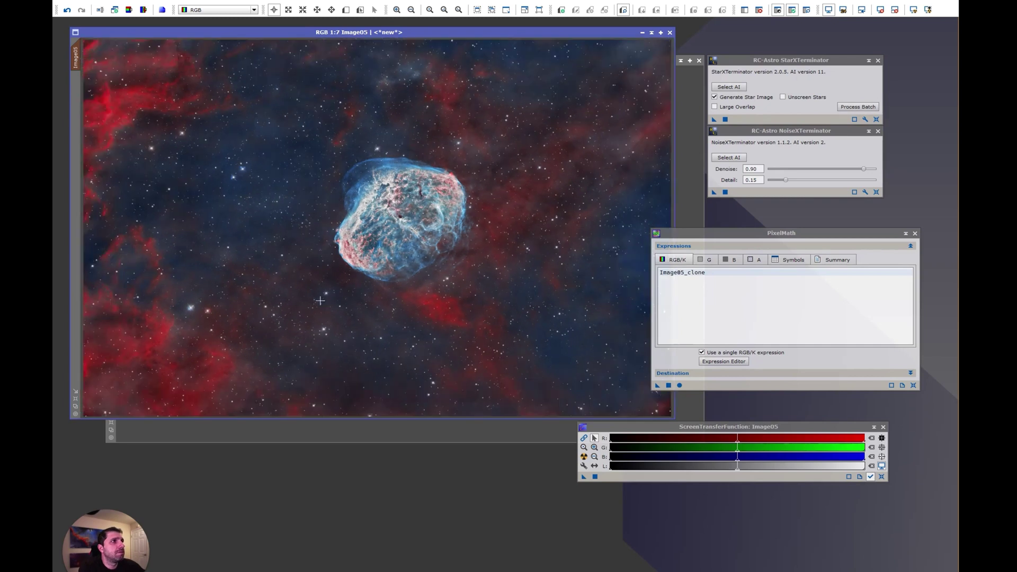
scroll(299, 304, up, 1)
scroll(209, 322, up, 5)
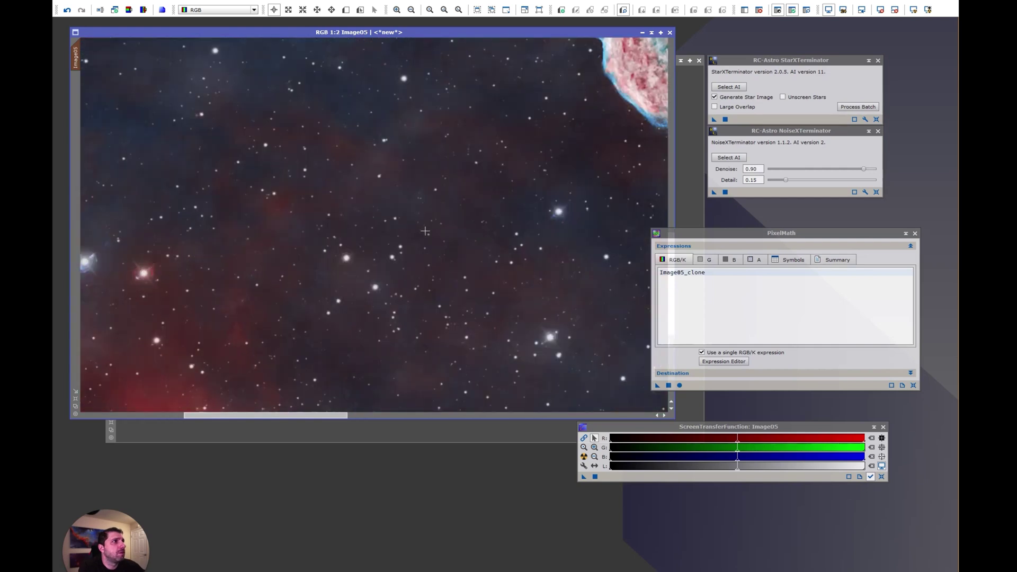
scroll(334, 307, down, 4)
scroll(333, 307, down, 1)
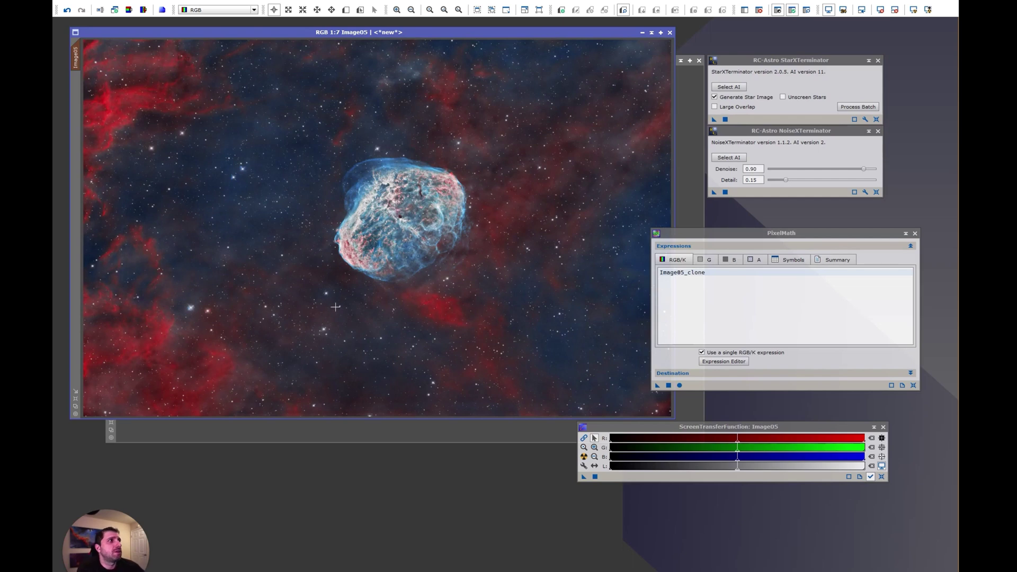
- Close the StarXTerminator, NoiseXTerminator, PixelMath and ScreenTransferFunction windows
click(877, 60)
click(877, 131)
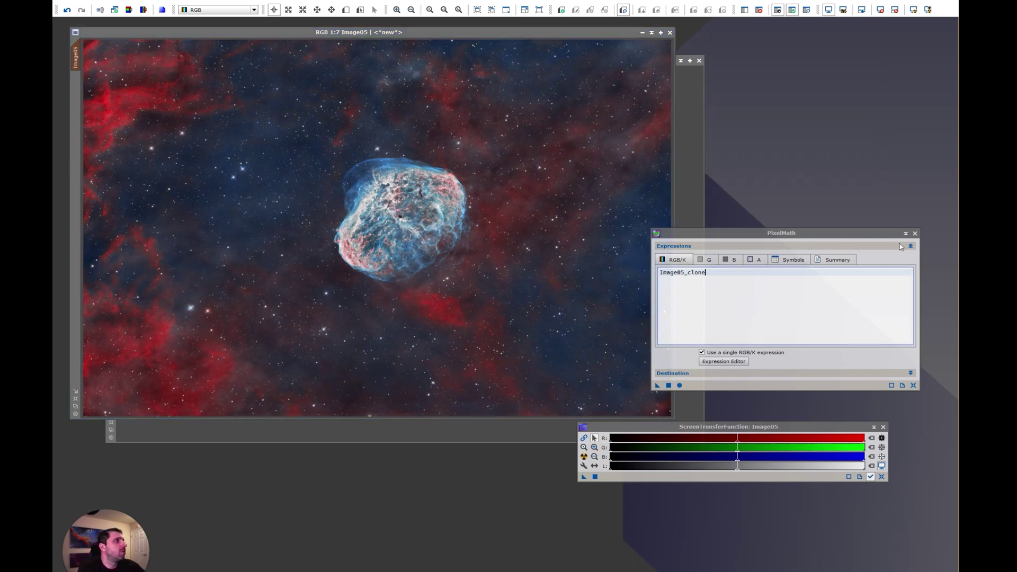
click(914, 233)
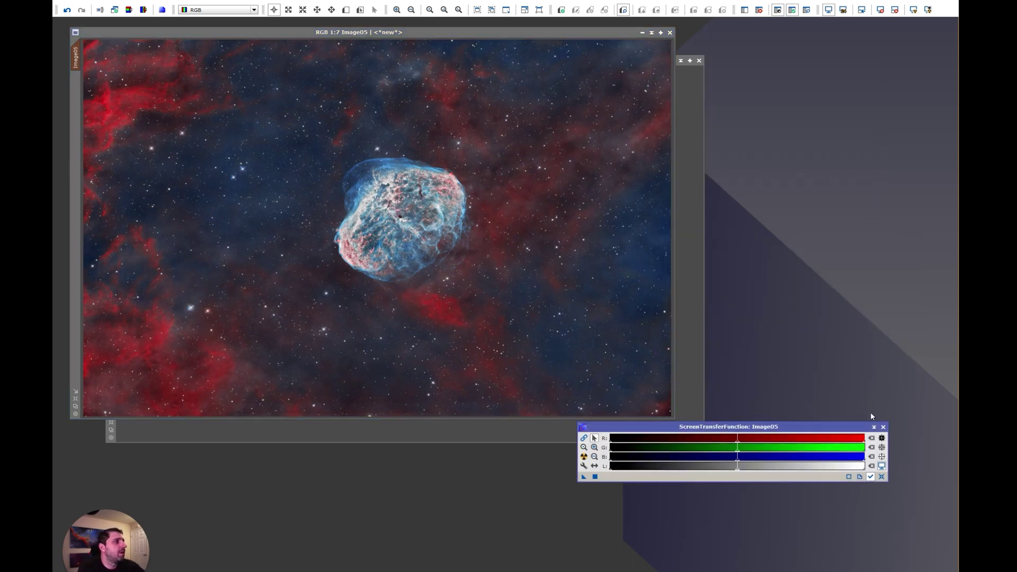
click(883, 426)
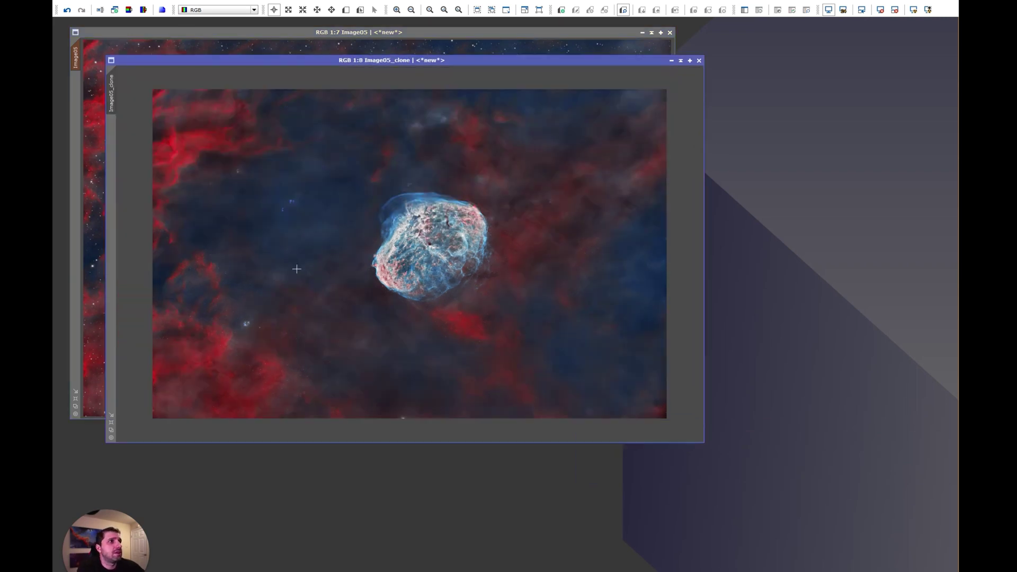
- Examine the nebula in the starless clone and compare it side by side with the recombined Image05
scroll(370, 268, up, 4)
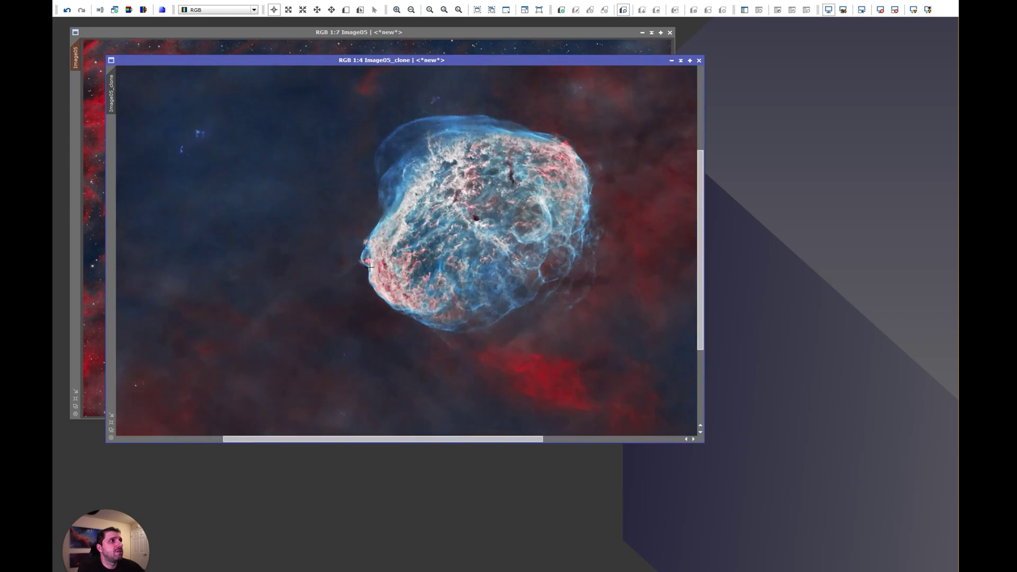
scroll(370, 267, down, 2)
scroll(370, 267, up, 1)
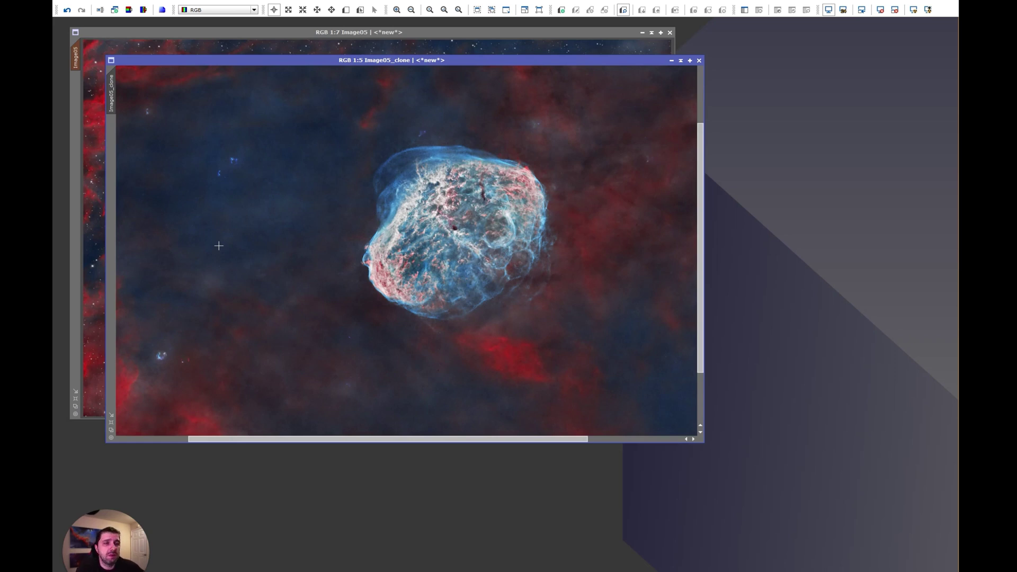
scroll(247, 237, down, 1)
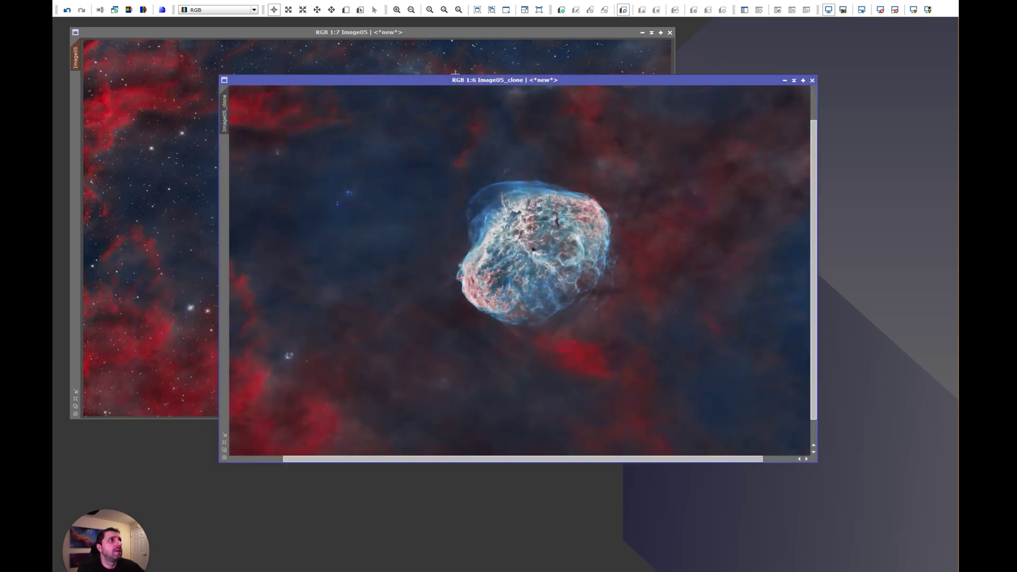
click(723, 183)
drag(451, 80, 592, 141)
click(366, 118)
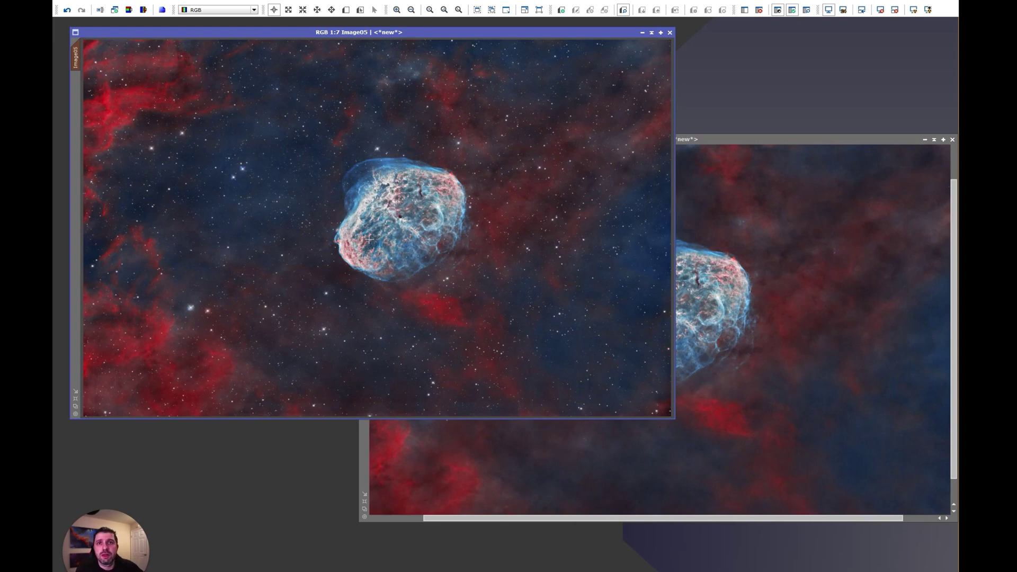
click(704, 294)
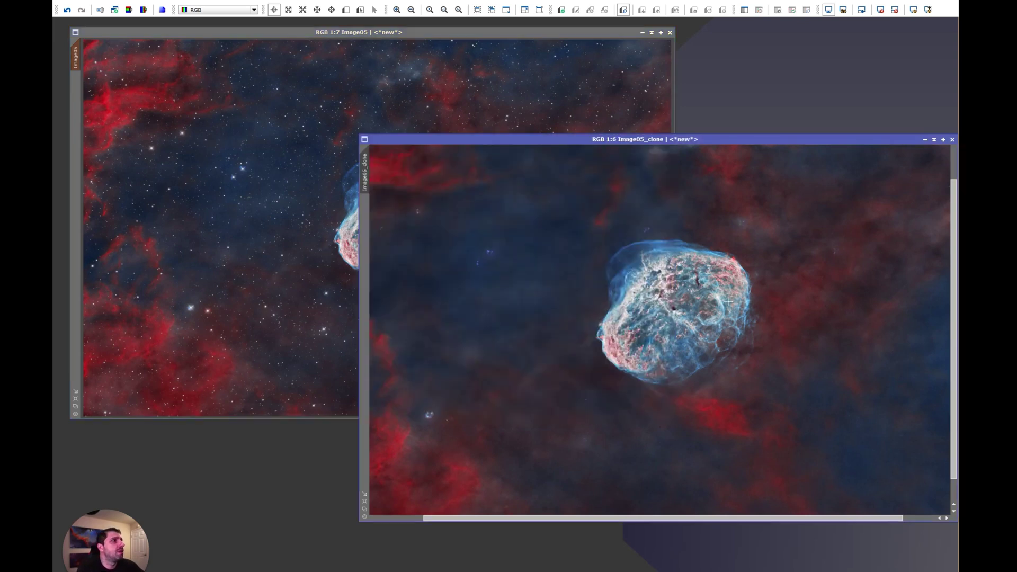
scroll(725, 297, down, 1)
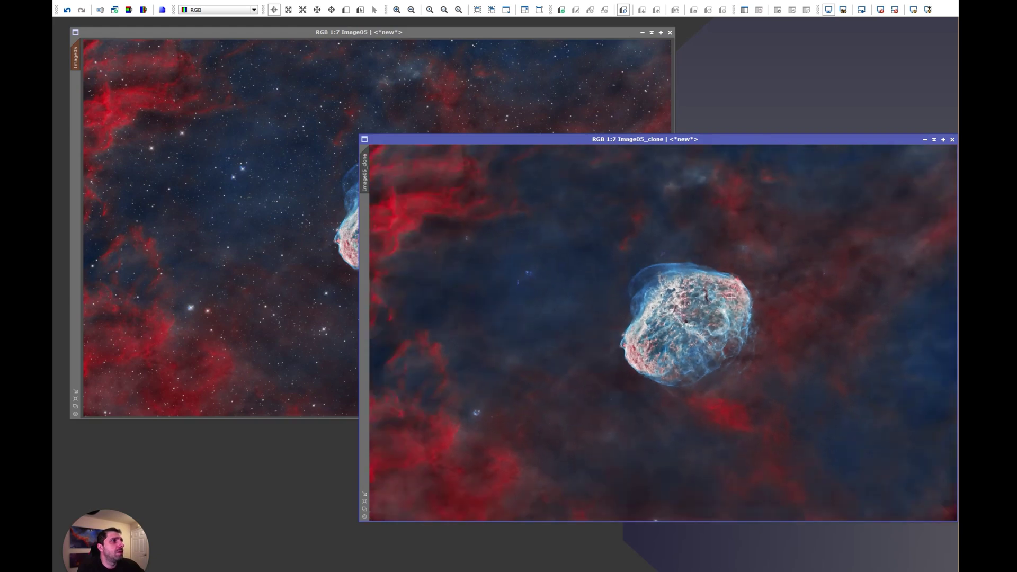